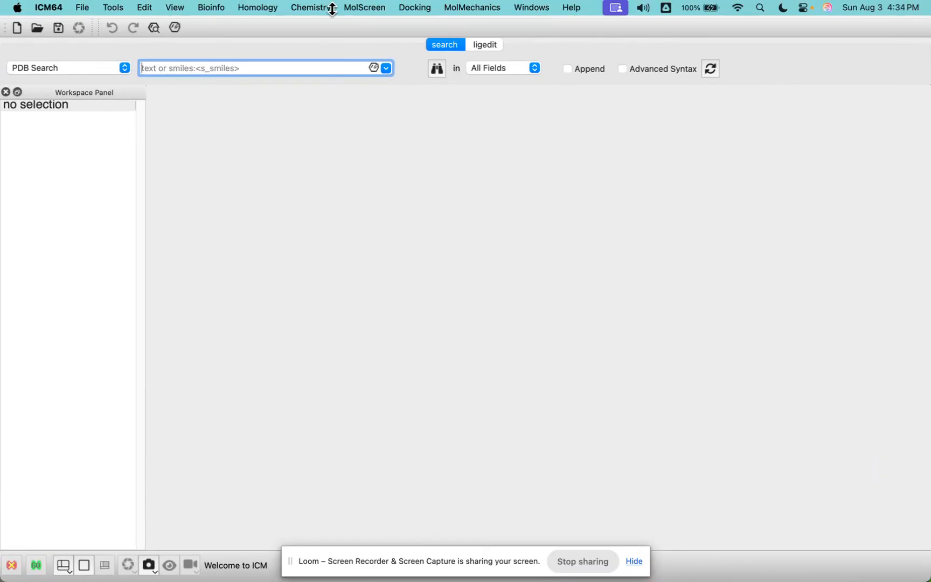
Step: Open the docking project CR_1m17 from the Documents/icmdock folder with its receptor displayed, and widen the workspace panel
{"action": "left_click", "coordinate": [408, 9]}
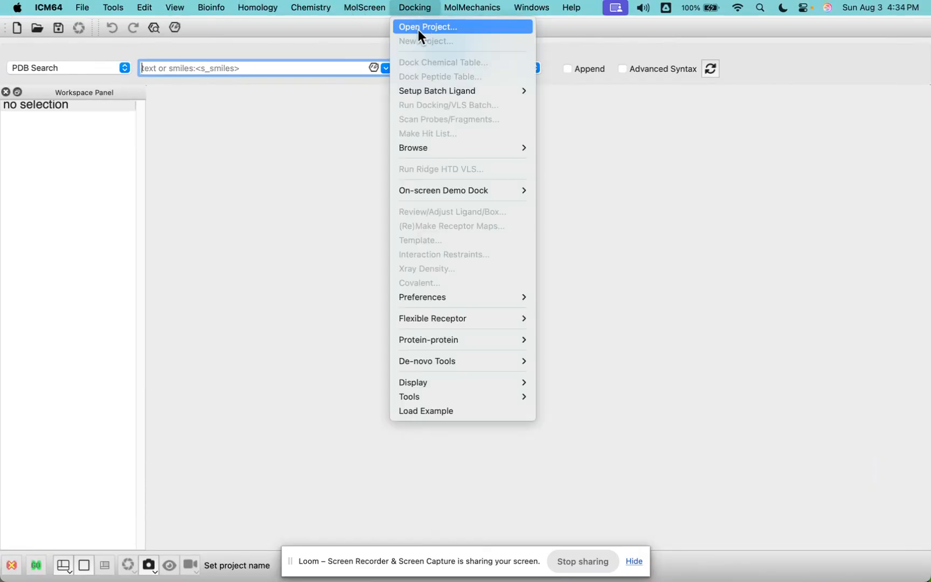
{"action": "left_click", "coordinate": [422, 28]}
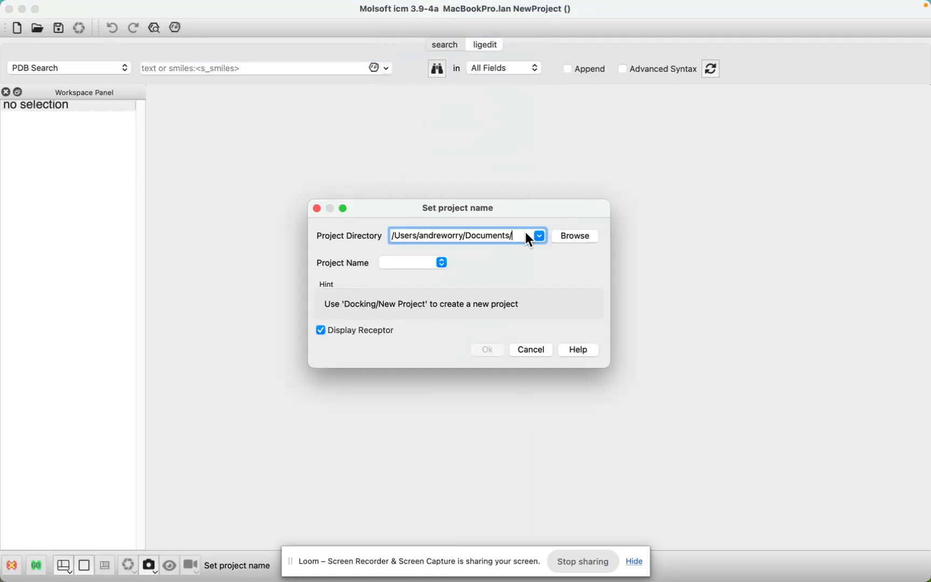
{"action": "left_click", "coordinate": [572, 237]}
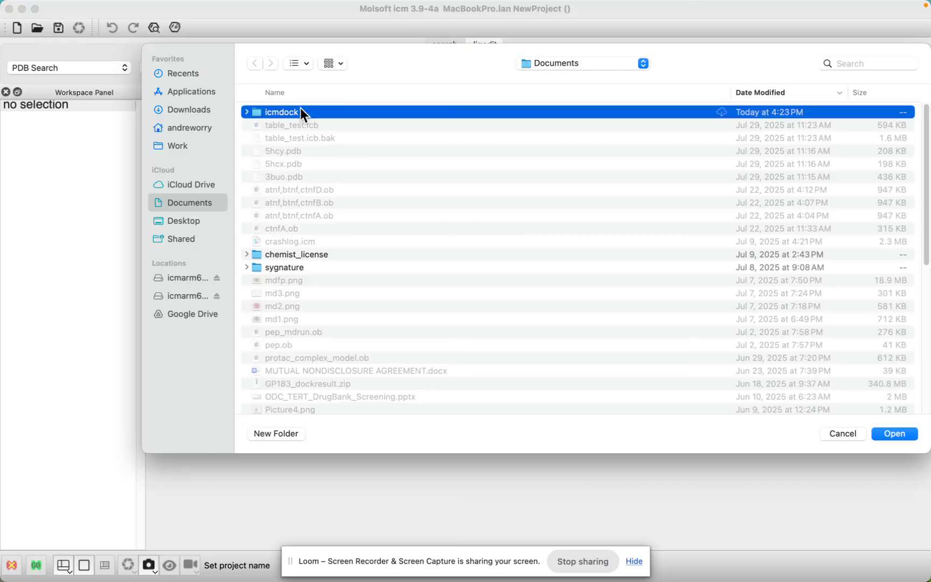
{"action": "double_click", "coordinate": [300, 111]}
{"action": "left_click", "coordinate": [894, 433]}
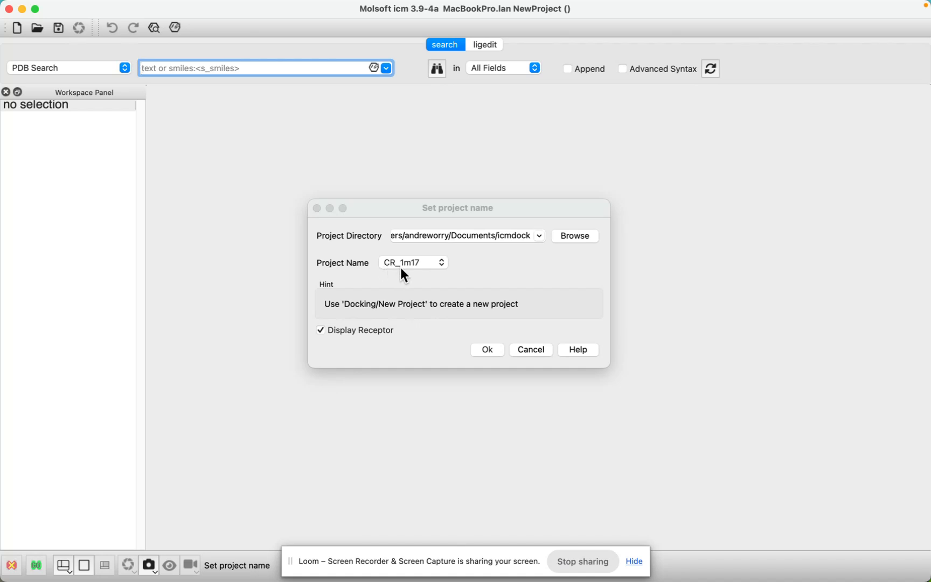
{"action": "left_click", "coordinate": [488, 350]}
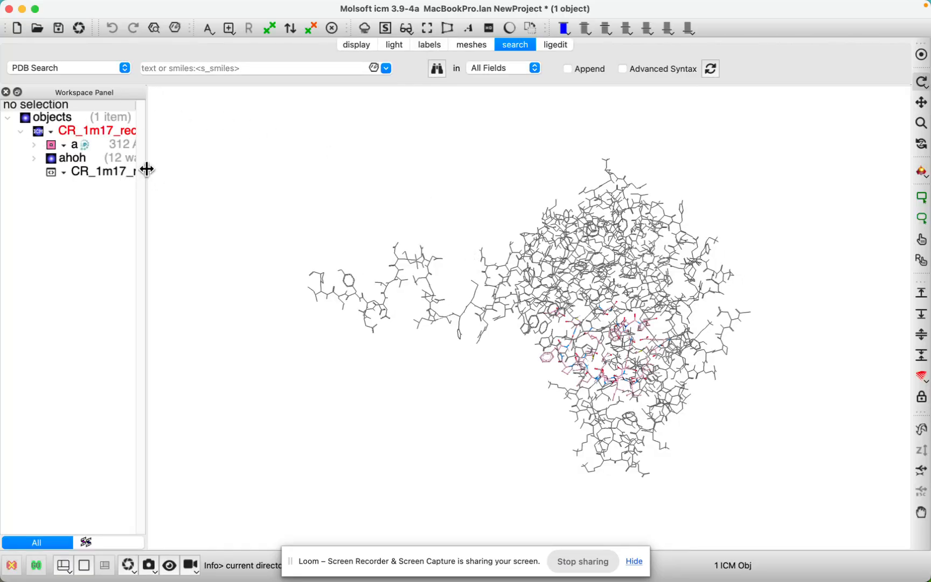
{"action": "left_click_drag", "start_coordinate": [145, 171], "coordinate": [222, 175]}
Step: Make a docking hit list for project CR_1m17 from the answer file CR_1m17_chem1.ob
{"action": "mouse_move", "coordinate": [248, 5]}
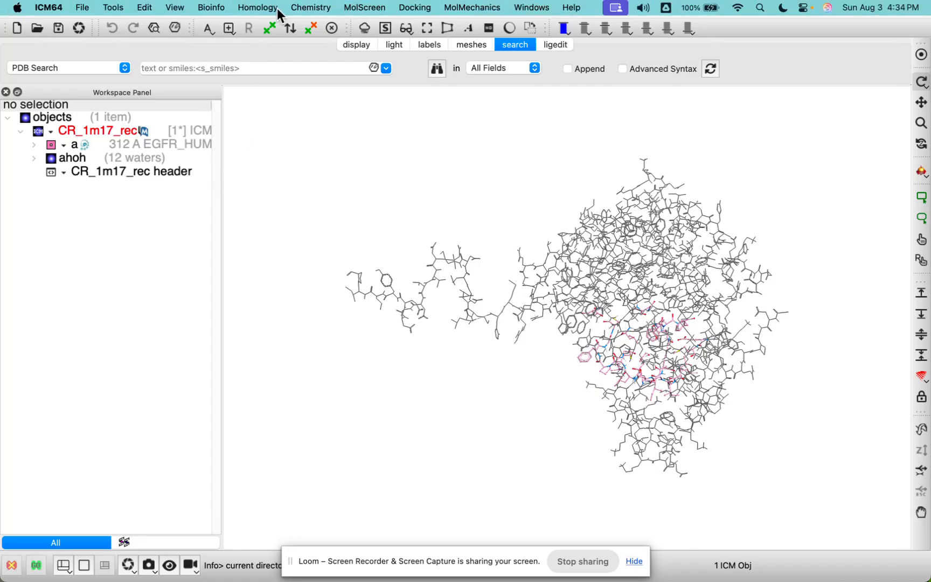
{"action": "left_click", "coordinate": [416, 8]}
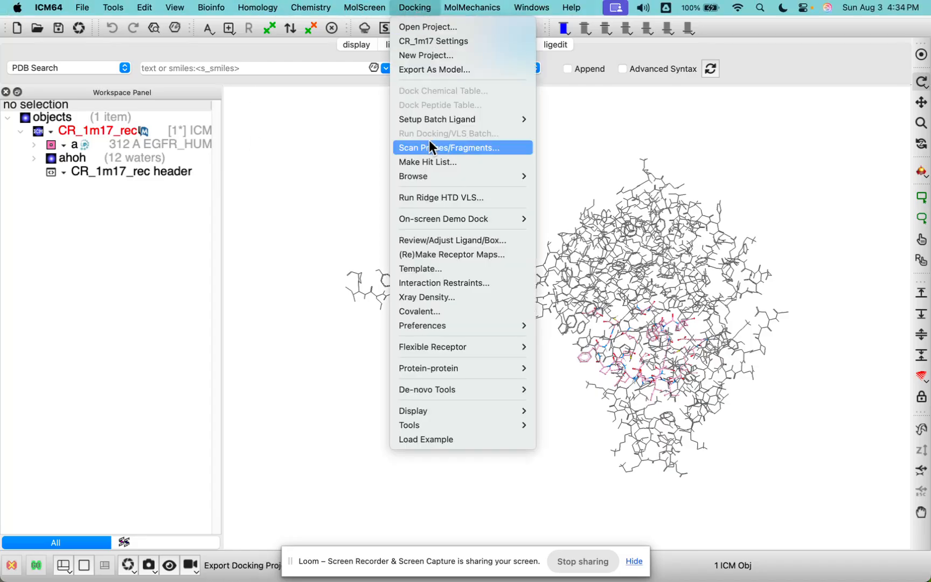
{"action": "left_click", "coordinate": [431, 162]}
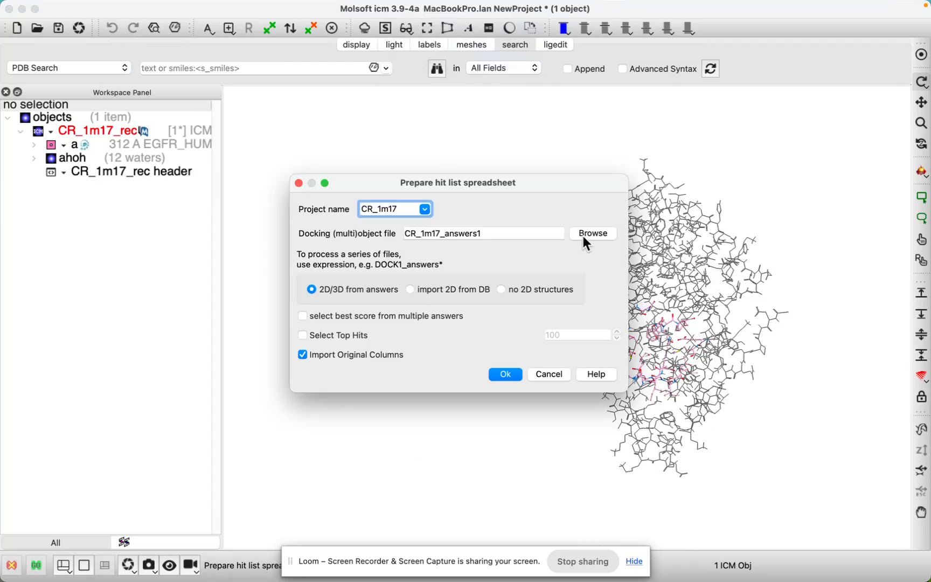
{"action": "left_click", "coordinate": [586, 234]}
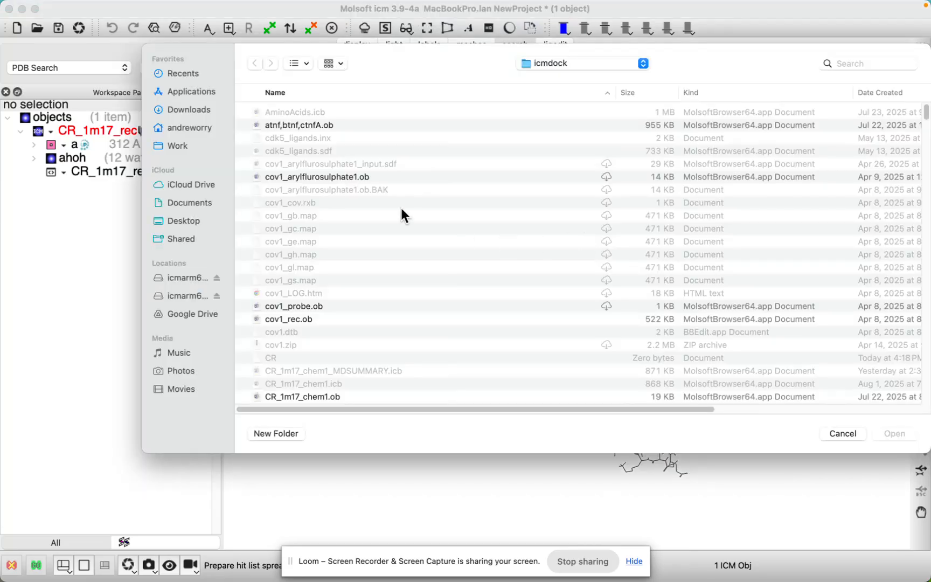
{"action": "scroll", "coordinate": [295, 180], "scroll_direction": "down", "scroll_amount": 5}
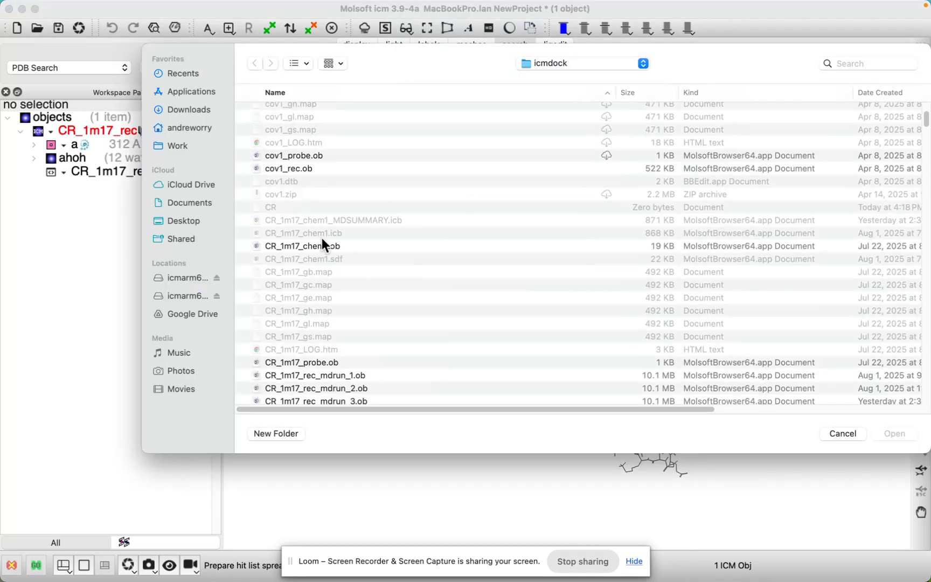
{"action": "left_click", "coordinate": [321, 248]}
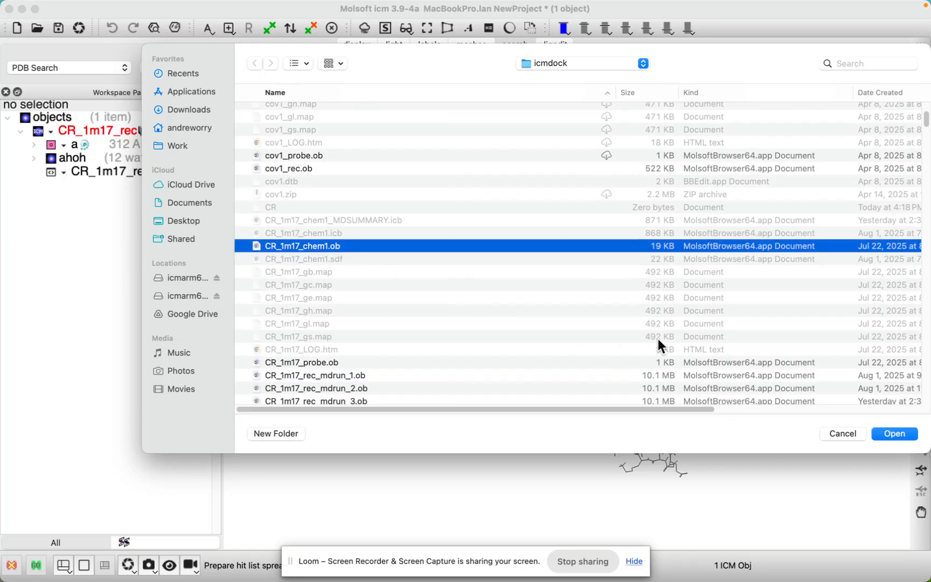
{"action": "left_click", "coordinate": [897, 436]}
{"action": "left_click", "coordinate": [504, 374]}
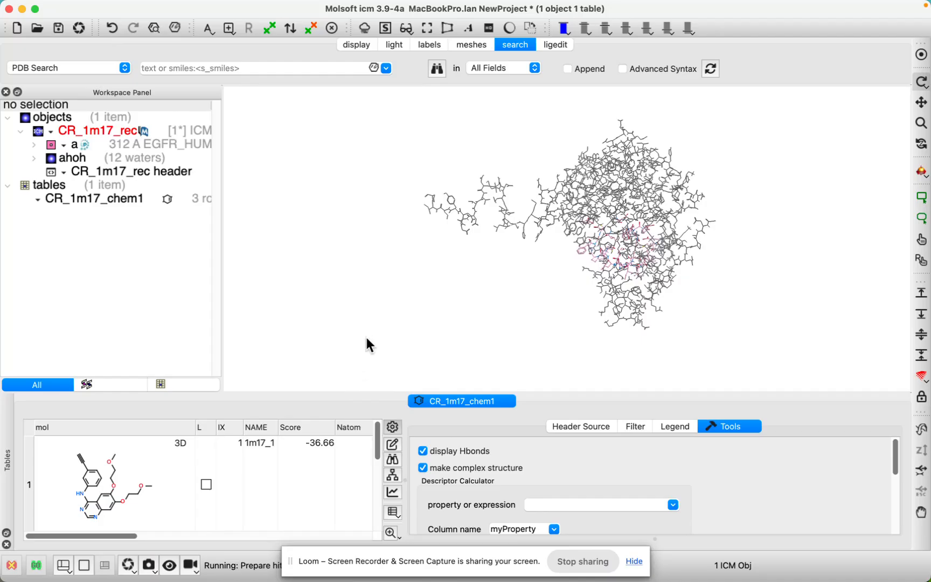
Step: Hide the hit list's side tools, load the first docked pose of 1m17_1 into the receptor and center on that ligand
{"action": "left_click", "coordinate": [394, 429]}
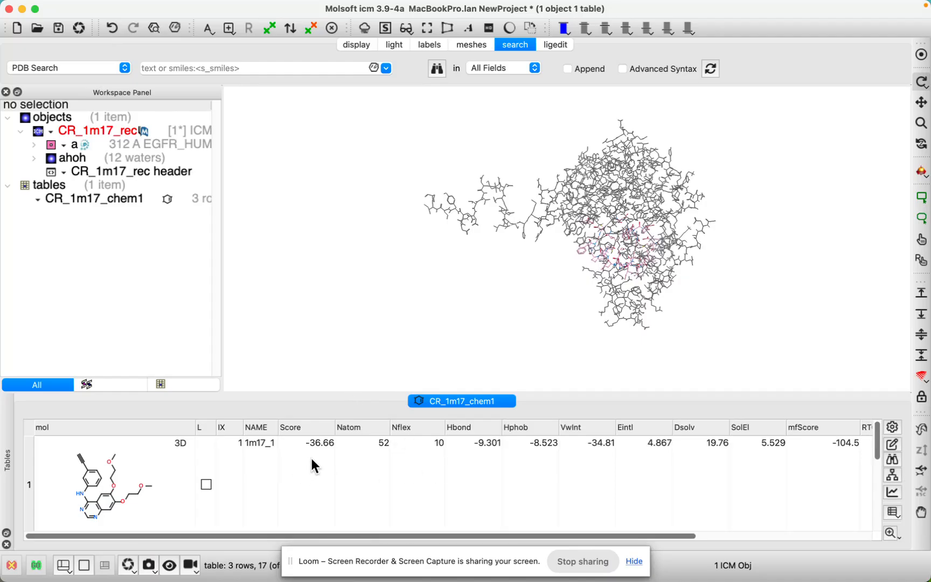
{"action": "left_click", "coordinate": [134, 156]}
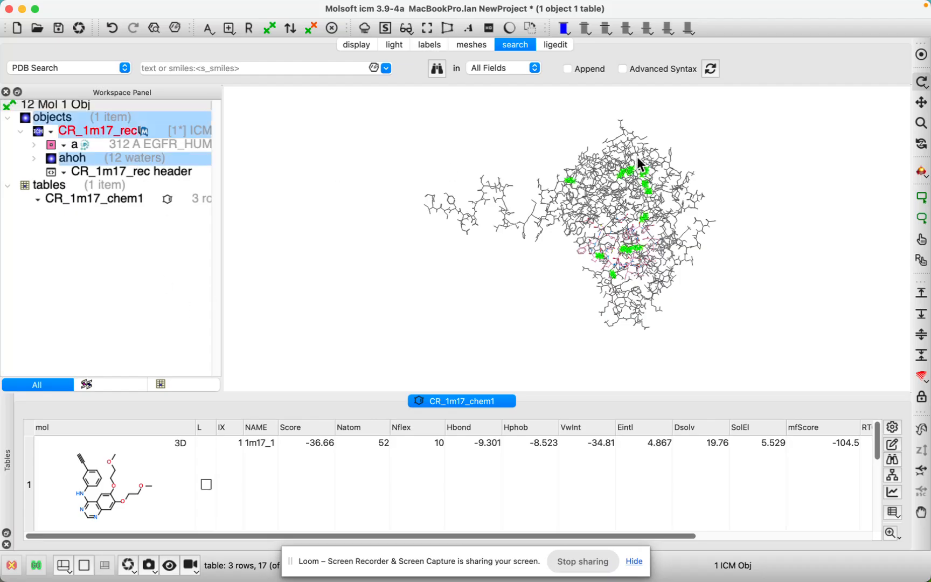
{"action": "left_click", "coordinate": [387, 221]}
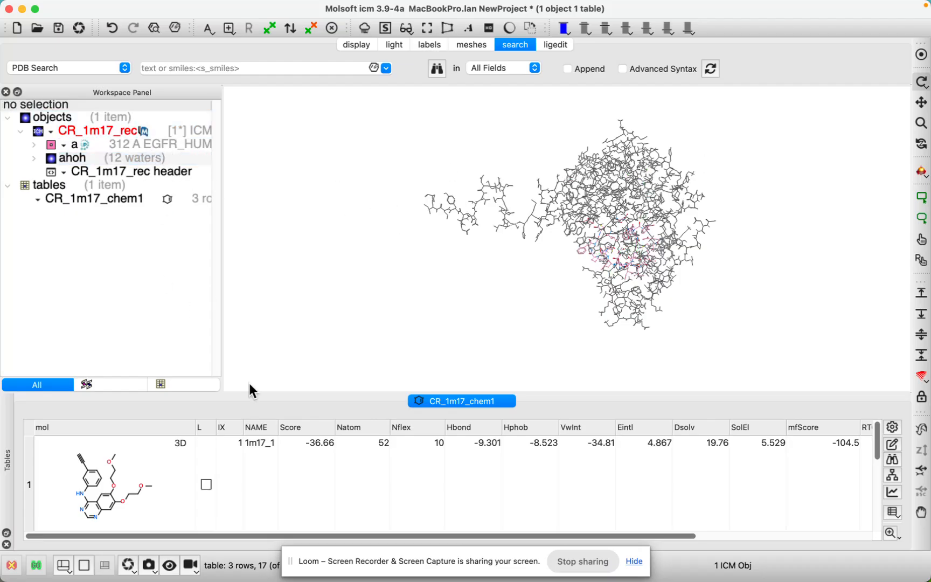
{"action": "left_click", "coordinate": [255, 472]}
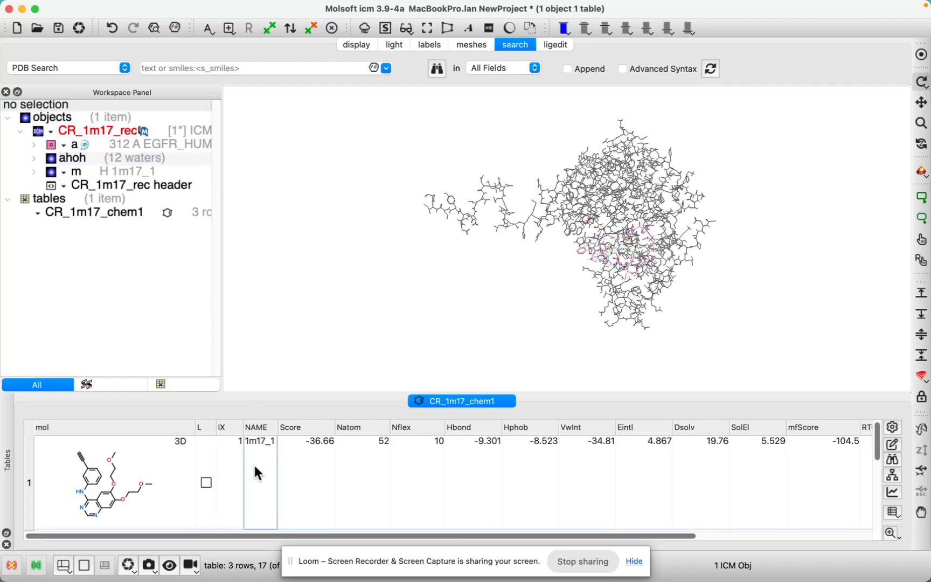
{"action": "left_click", "coordinate": [141, 170]}
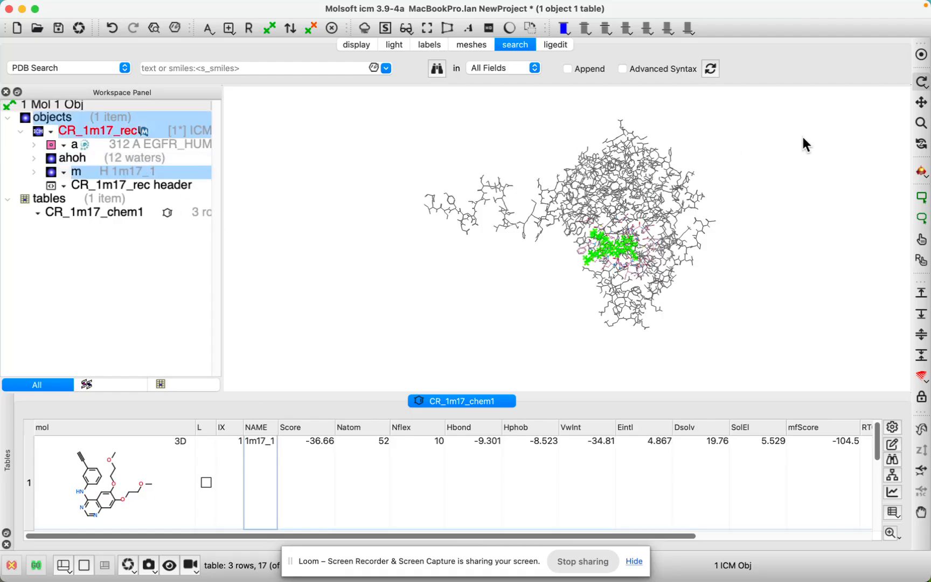
{"action": "left_click", "coordinate": [919, 55]}
{"action": "left_click_drag", "start_coordinate": [563, 253], "coordinate": [435, 257]}
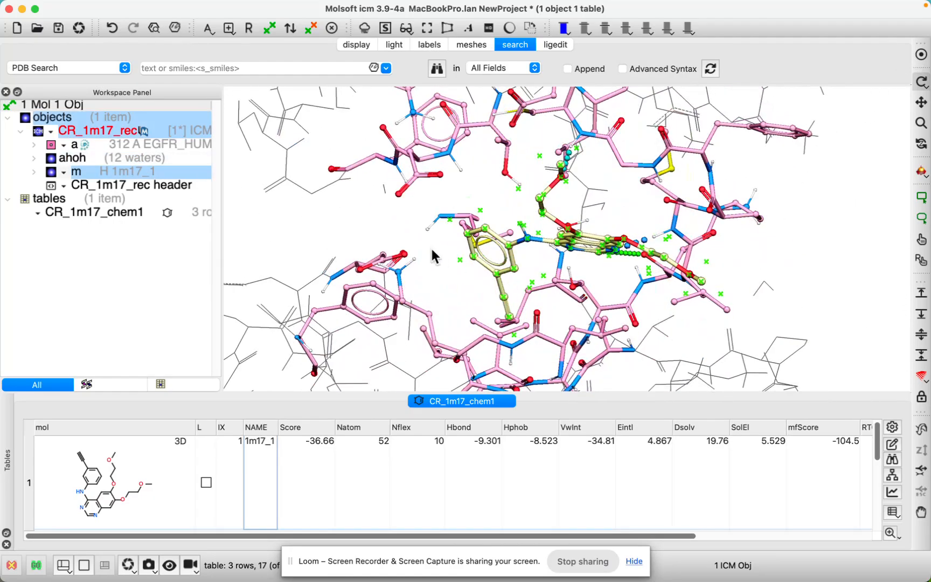
{"action": "left_click", "coordinate": [396, 237]}
Step: Compare the docked poses in the binding pocket and examine their score columns in the hit list
{"action": "scroll", "coordinate": [228, 483], "scroll_direction": "down", "scroll_amount": 1}
{"action": "scroll", "coordinate": [150, 492], "scroll_direction": "down", "scroll_amount": 1}
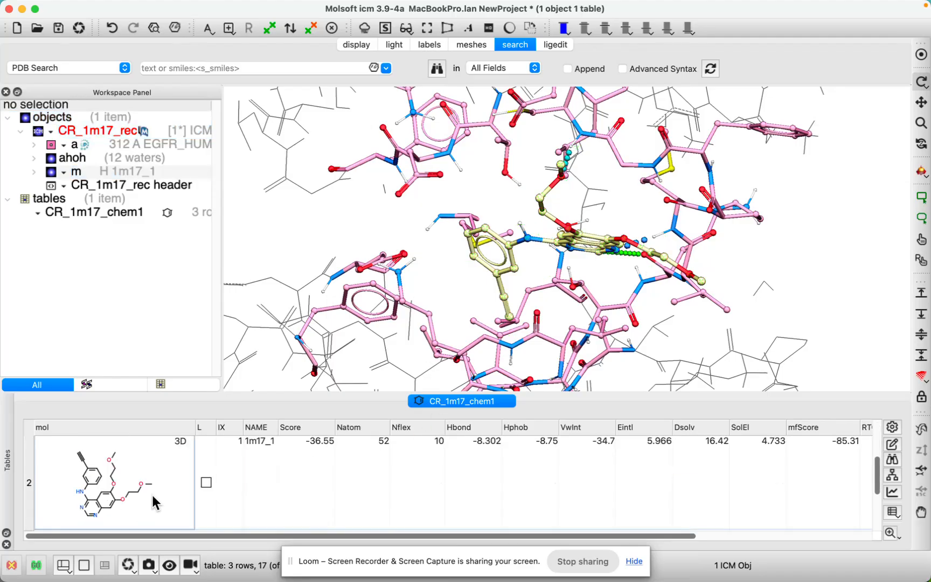
{"action": "scroll", "coordinate": [150, 500], "scroll_direction": "down", "scroll_amount": 1}
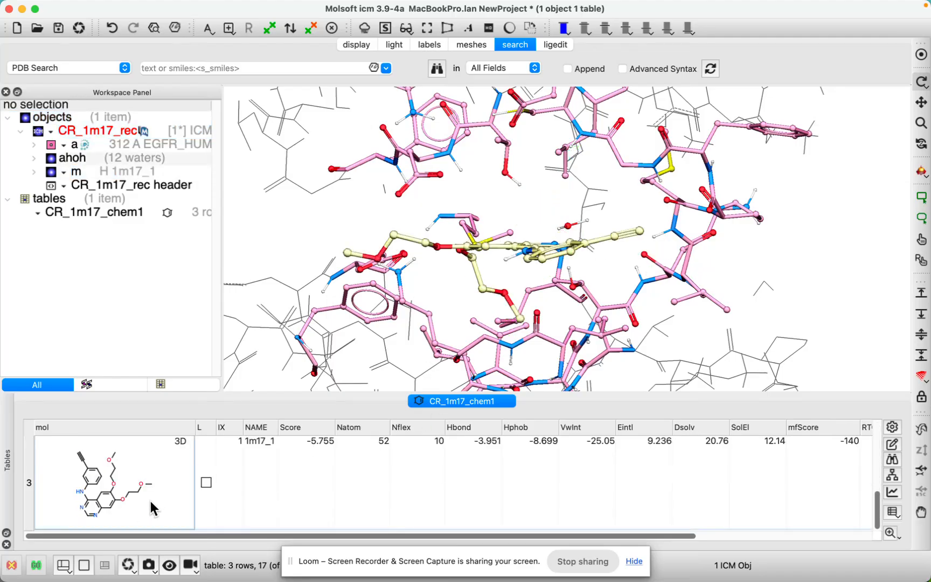
{"action": "scroll", "coordinate": [161, 477], "scroll_direction": "up", "scroll_amount": 2}
{"action": "scroll", "coordinate": [155, 482], "scroll_direction": "up", "scroll_amount": 1}
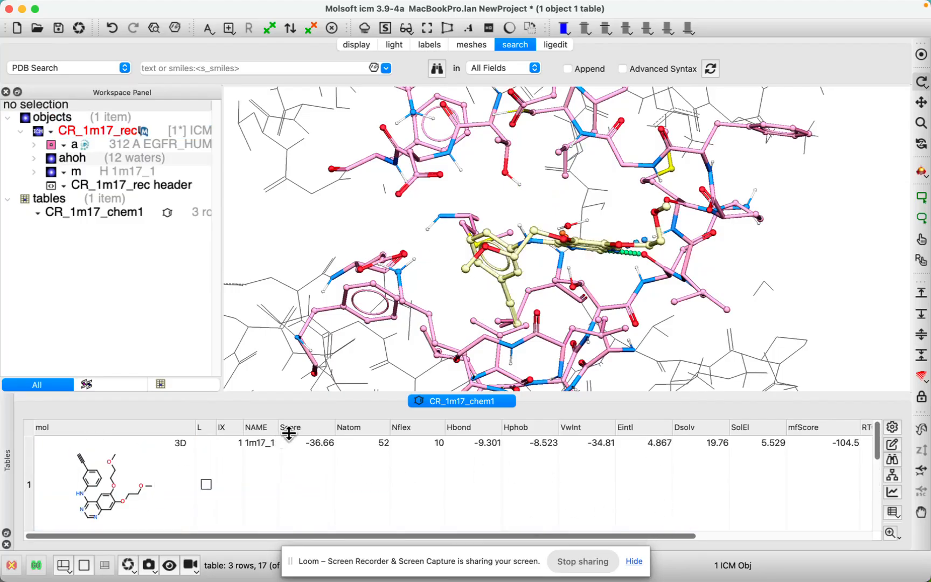
{"action": "left_click_drag", "start_coordinate": [560, 536], "coordinate": [671, 533]}
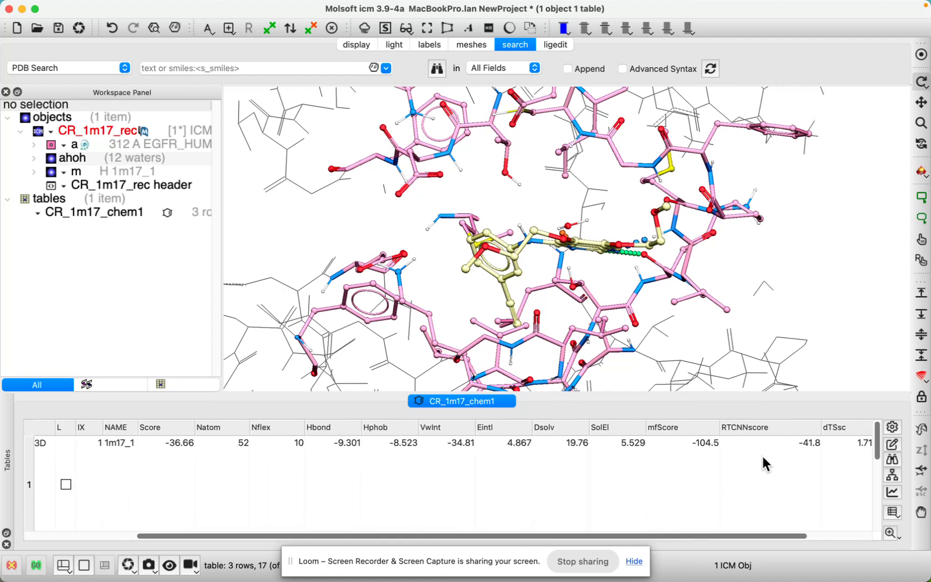
{"action": "left_click_drag", "start_coordinate": [532, 536], "coordinate": [448, 536]}
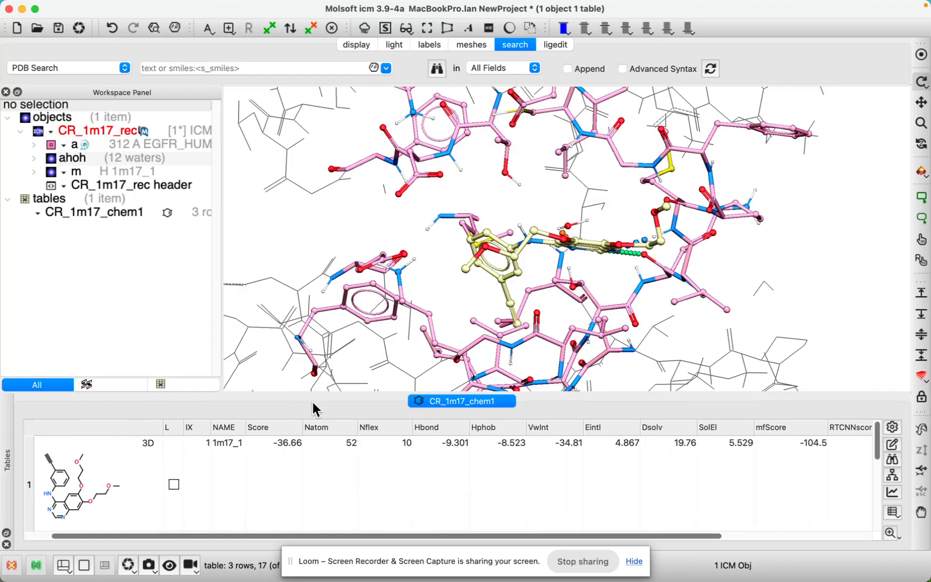
{"action": "scroll", "coordinate": [279, 477], "scroll_direction": "down", "scroll_amount": 3}
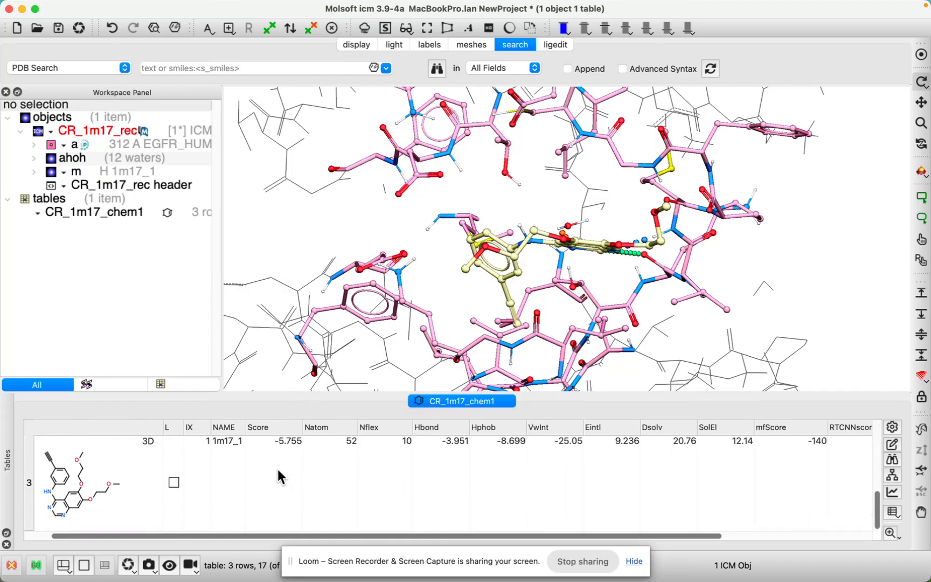
{"action": "left_click", "coordinate": [34, 537]}
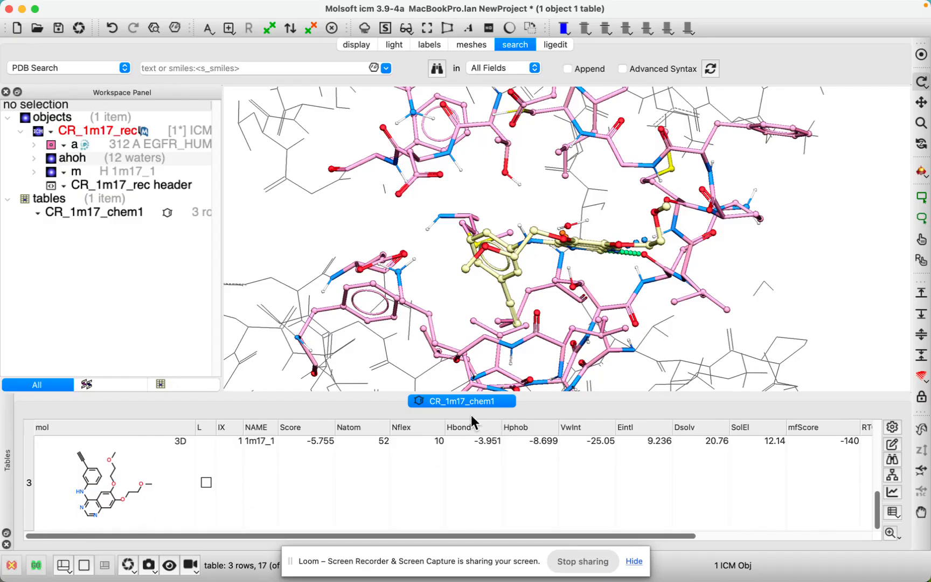
Step: Save the CR_1m17_chem1 hit list in the icmdock folder as the ICM binary file example.icb
{"action": "right_click", "coordinate": [441, 403]}
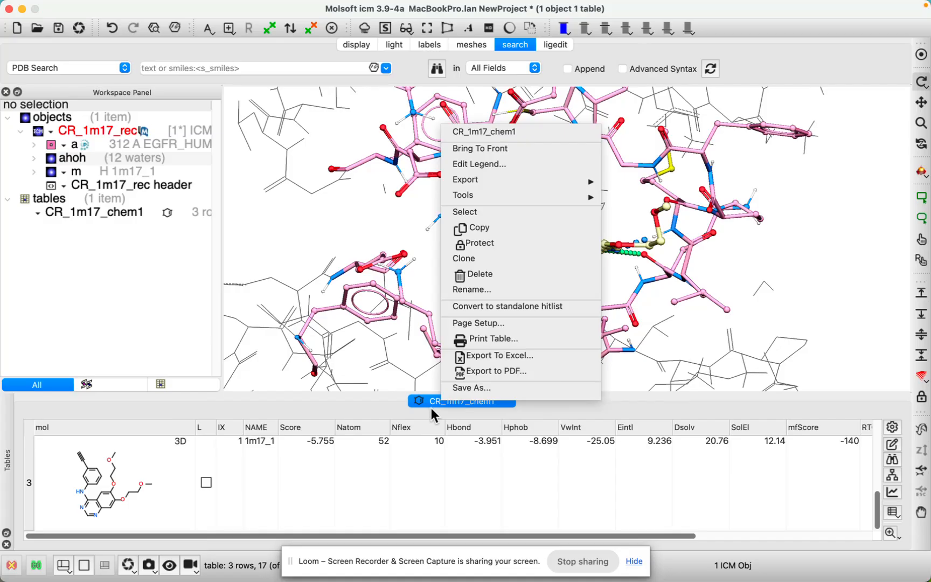
{"action": "left_click", "coordinate": [481, 394]}
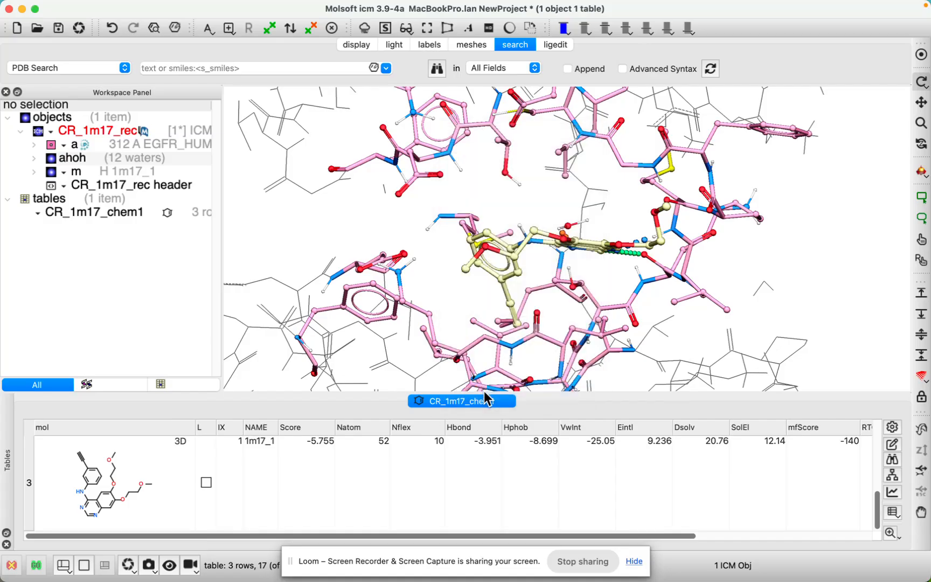
{"action": "left_click", "coordinate": [604, 436]}
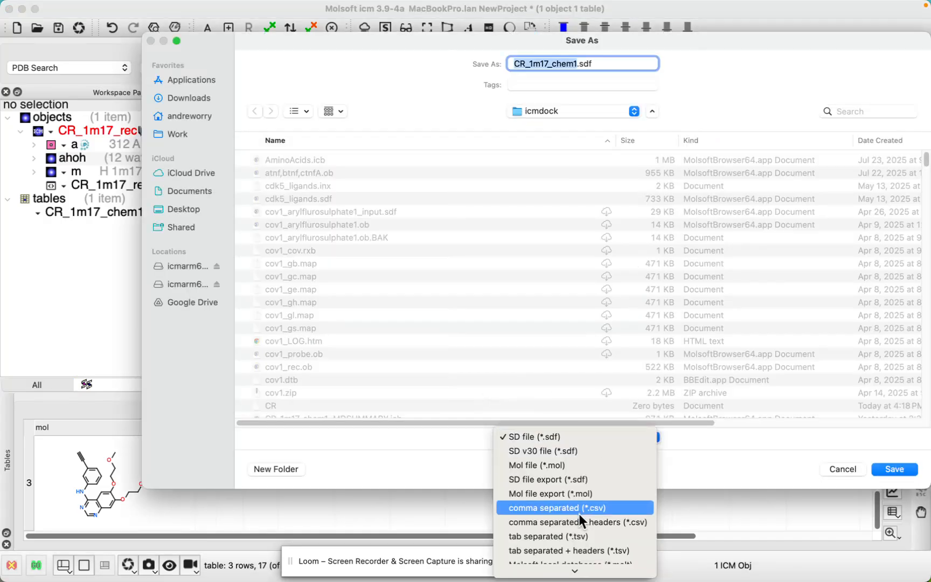
{"action": "mouse_move", "coordinate": [581, 569]}
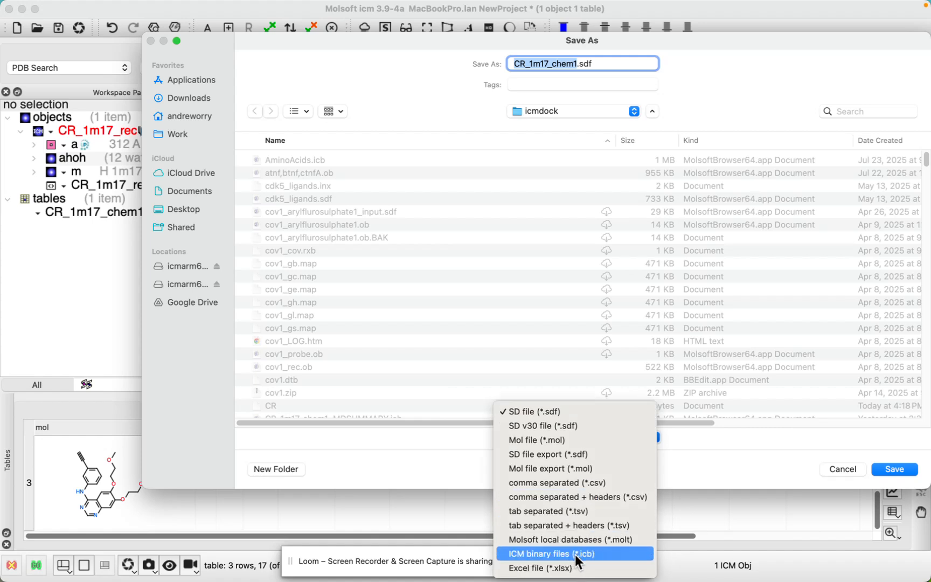
{"action": "left_click", "coordinate": [574, 554]}
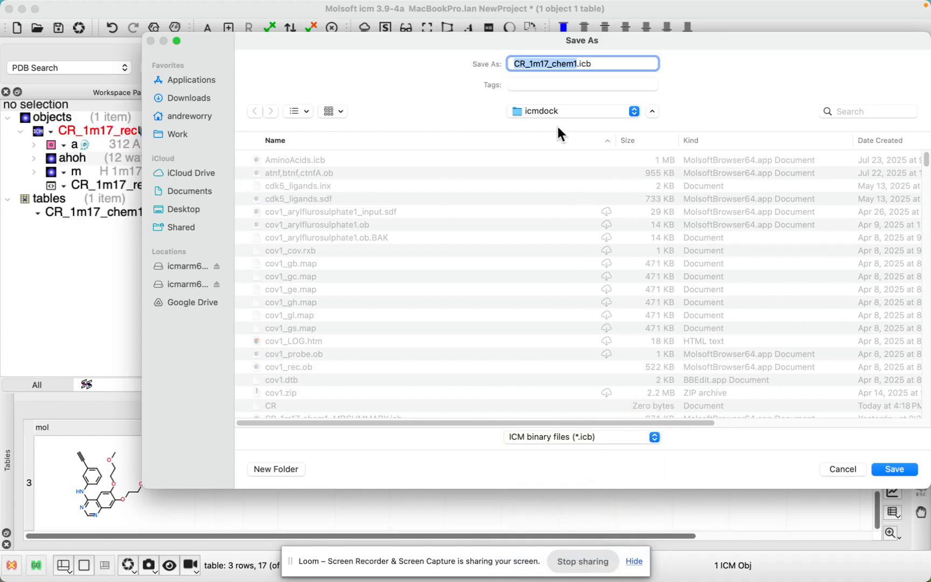
{"action": "type", "text": "exa p"}
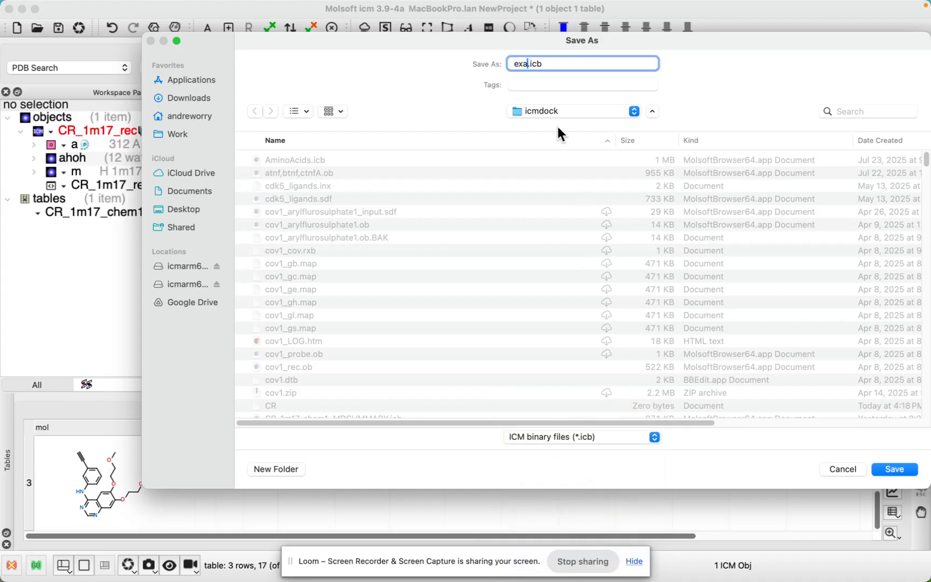
{"action": "key", "text": "BackSpace"}
{"action": "key", "text": "BackSpace"}
{"action": "type", "text": "mpl"}
{"action": "key", "text": "BackSpace"}
{"action": "type", "text": "e"}
{"action": "key", "text": "BackSpace"}
{"action": "type", "text": "le"}
{"action": "left_click", "coordinate": [895, 469]}
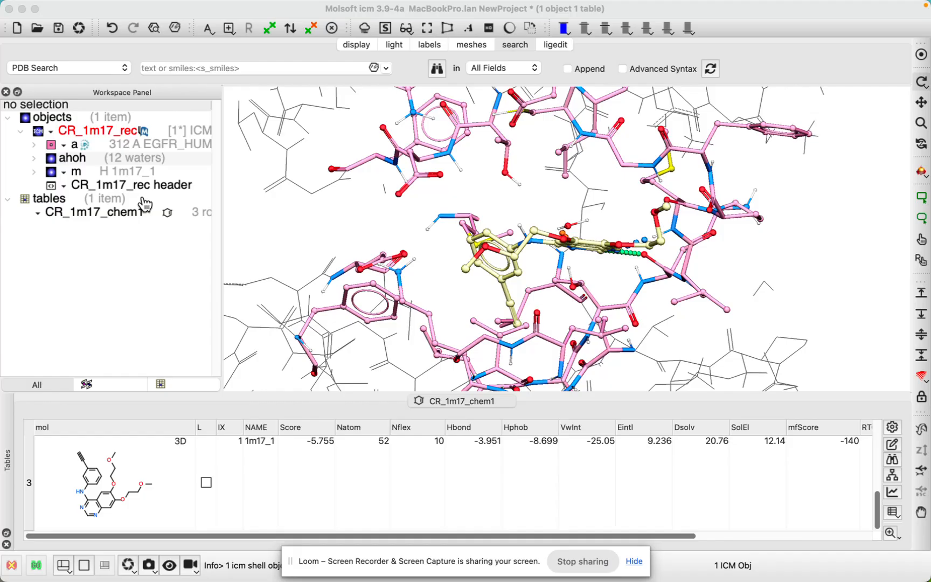
Step: Switch to the Terminal holding the runMDopenMM.icm command and make its window taller
{"action": "key", "text": "super+Tab"}
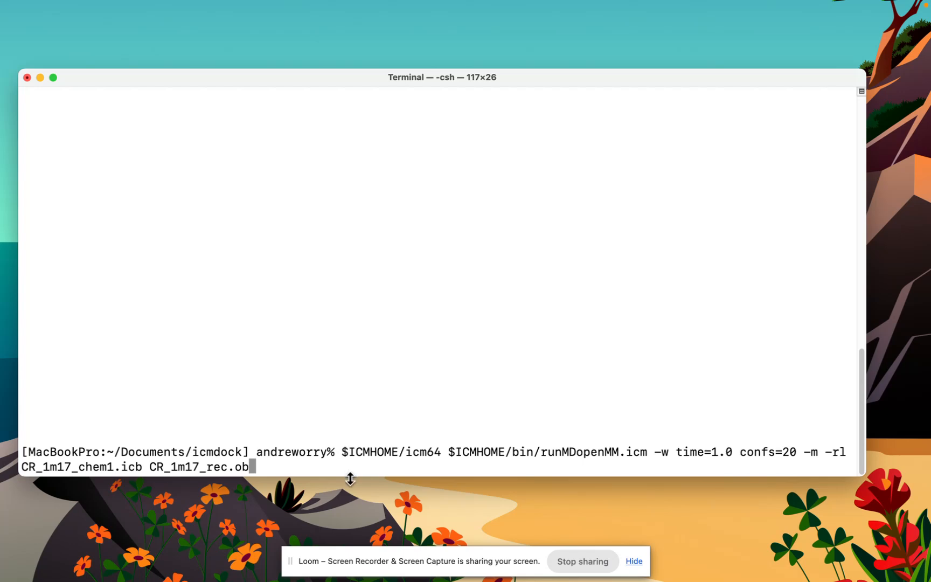
{"action": "left_click_drag", "start_coordinate": [349, 477], "coordinate": [356, 523]}
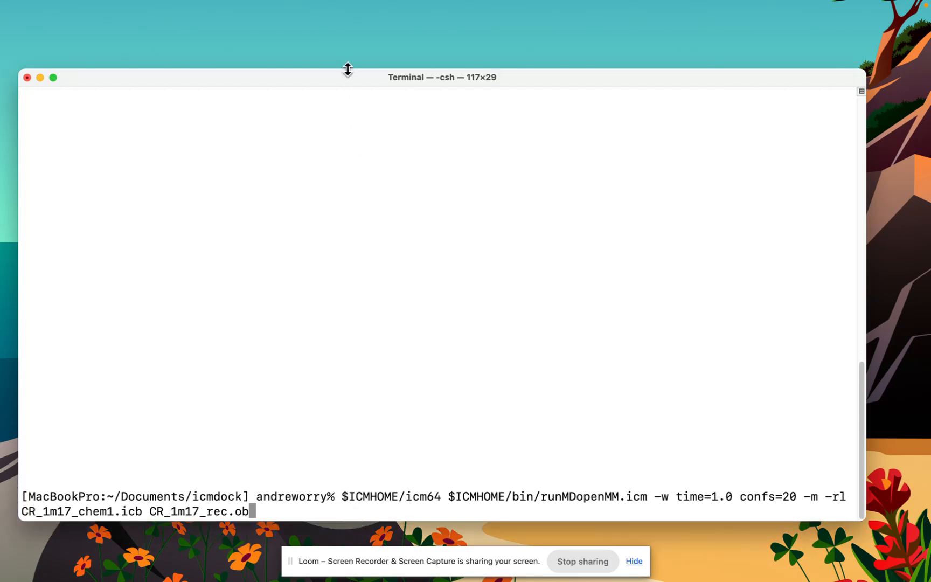
{"action": "left_click_drag", "start_coordinate": [347, 69], "coordinate": [338, 24]}
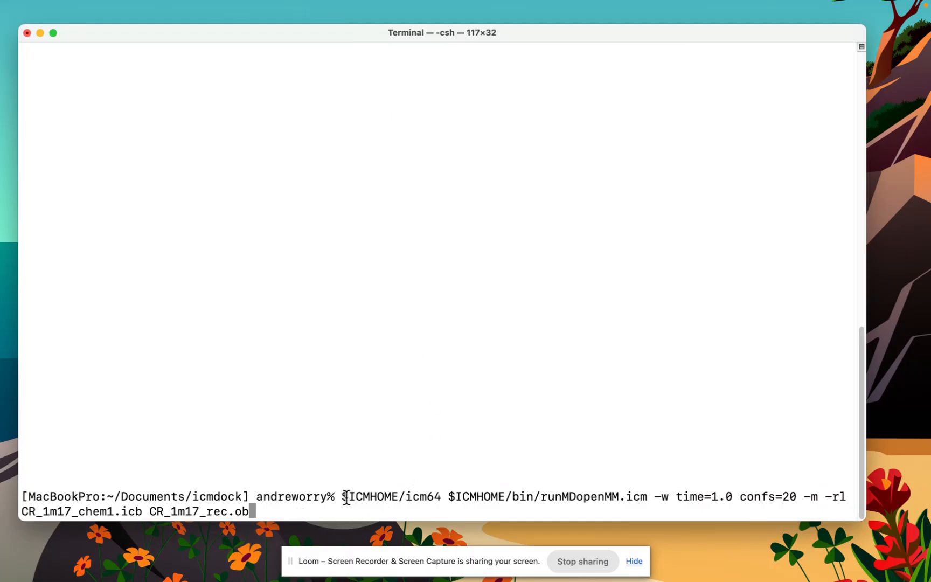
Step: Examine the parts of the pending runMDopenMM.icm command: executable, script, time=1.0 and confs=20 options, and the hit list file CR_1m17_chem1.icb
{"action": "left_click_drag", "start_coordinate": [342, 496], "coordinate": [452, 497]}
{"action": "left_click_drag", "start_coordinate": [540, 496], "coordinate": [633, 498]}
{"action": "left_click", "coordinate": [507, 500]}
{"action": "left_click_drag", "start_coordinate": [653, 496], "coordinate": [795, 499]}
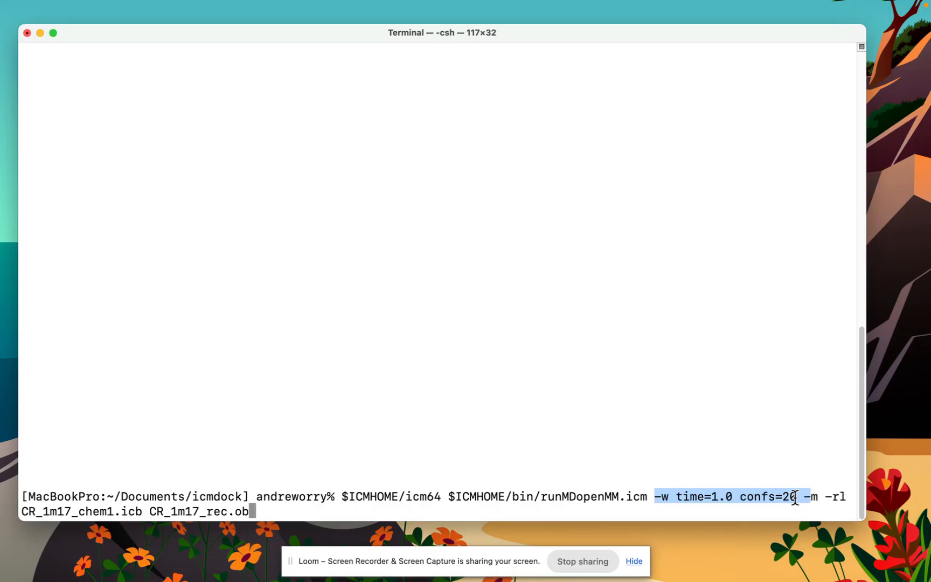
{"action": "left_click", "coordinate": [146, 515]}
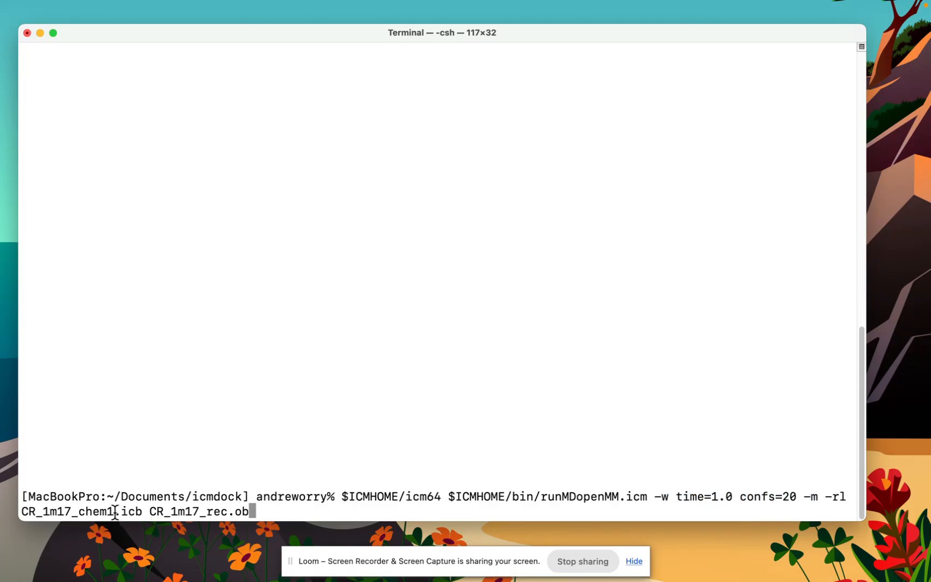
{"action": "left_click_drag", "start_coordinate": [21, 511], "coordinate": [153, 509]}
{"action": "left_click", "coordinate": [154, 509]}
Step: Clear the pending command from the prompt and list the files matching CR*.* in the icmdock folder
{"action": "key", "text": "Up"}
{"action": "key", "text": "Up"}
{"action": "key", "text": "Down"}
{"action": "key", "text": "Down"}
{"action": "key", "text": "Up"}
{"action": "key", "text": "Up"}
{"action": "key", "text": "Up"}
{"action": "key", "text": "Up"}
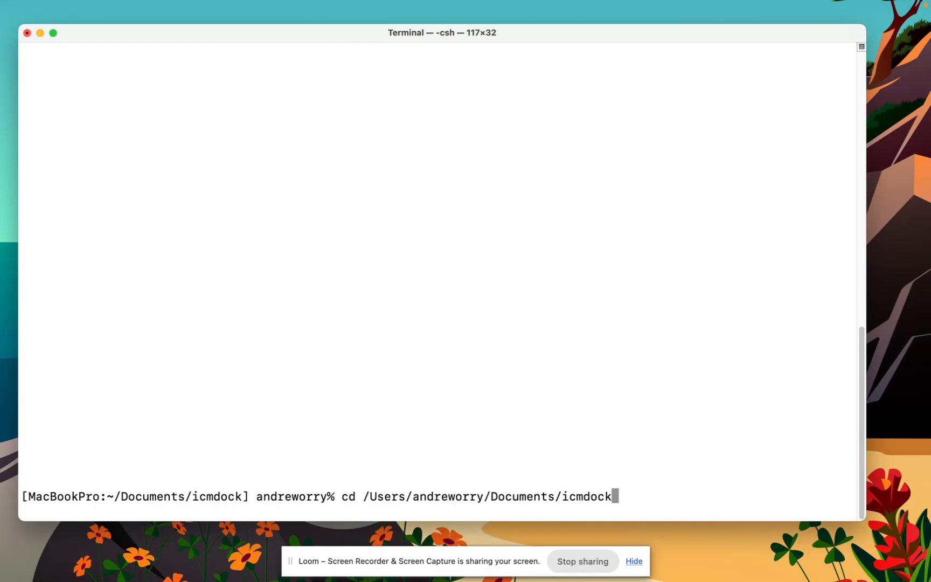
{"action": "key", "text": "BackSpace"}
{"action": "key", "text": "BackSpace"}
{"action": "key", "text": "BackSpace"}
{"action": "key", "text": "BackSpace"}
{"action": "key", "text": "BackSpace"}
{"action": "key", "text": "BackSpace"}
{"action": "key", "text": "BackSpace"}
{"action": "key", "text": "BackSpace"}
{"action": "key", "text": "BackSpace"}
{"action": "key", "text": "BackSpace"}
{"action": "key", "text": "BackSpace"}
{"action": "key", "text": "BackSpace"}
{"action": "key", "text": "BackSpace"}
{"action": "key", "text": "BackSpace"}
{"action": "key", "text": "BackSpace"}
{"action": "key", "text": "BackSpace"}
{"action": "key", "text": "BackSpace"}
{"action": "key", "text": "BackSpace"}
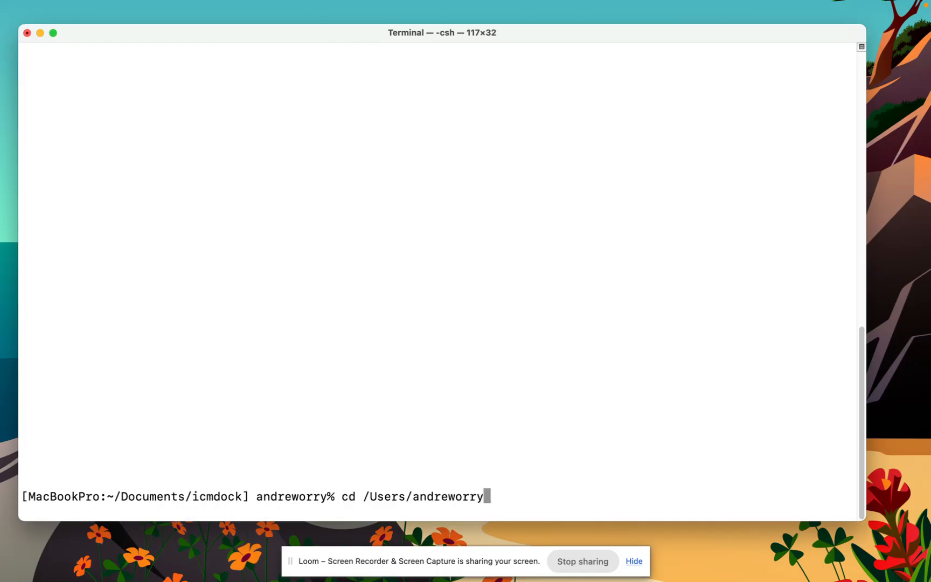
{"action": "key", "text": "BackSpace"}
{"action": "key", "text": "BackSpace"}
{"action": "key", "text": "BackSpace"}
{"action": "key", "text": "BackSpace"}
{"action": "key", "text": "BackSpace"}
{"action": "key", "text": "BackSpace"}
{"action": "key", "text": "BackSpace"}
{"action": "key", "text": "BackSpace"}
{"action": "key", "text": "BackSpace"}
{"action": "key", "text": "BackSpace"}
{"action": "key", "text": "BackSpace"}
{"action": "key", "text": "BackSpace"}
{"action": "key", "text": "BackSpace"}
{"action": "key", "text": "BackSpace"}
{"action": "key", "text": "BackSpace"}
{"action": "key", "text": "BackSpace"}
{"action": "key", "text": "BackSpace"}
{"action": "key", "text": "BackSpace"}
{"action": "key", "text": "BackSpace"}
{"action": "key", "text": "BackSpace"}
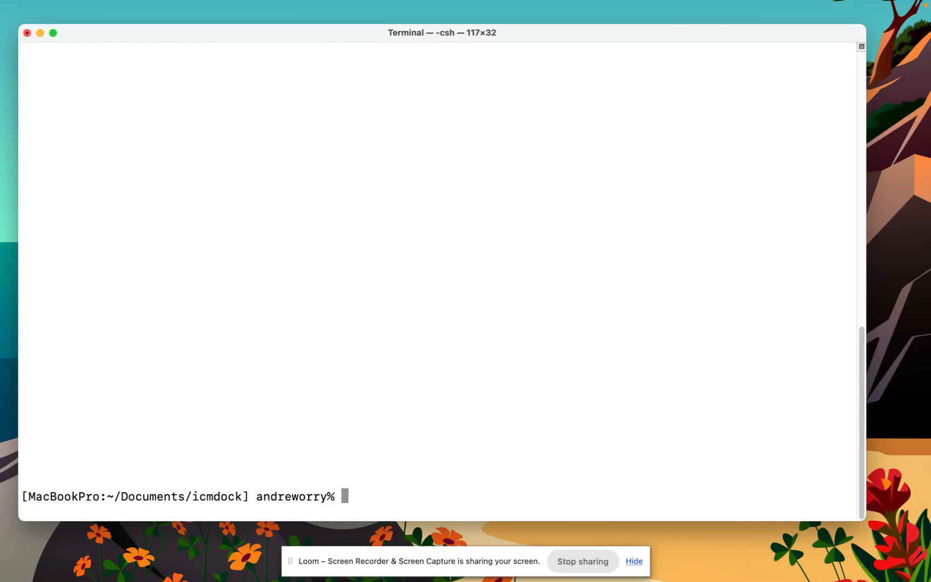
{"action": "type", "text": "ls CR*.*"}
{"action": "key", "text": "Return"}
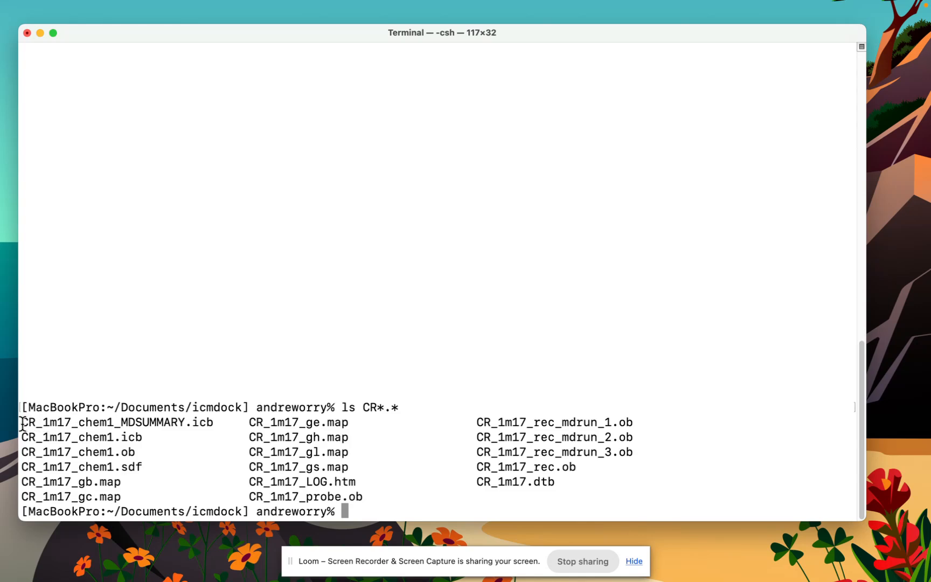
Step: Examine the simulation output names in the listing: CR_1m17_chem1_MDSUMMARY.icb and the CR_1m17_rec_mdrun object files
{"action": "left_click_drag", "start_coordinate": [22, 424], "coordinate": [148, 429]}
{"action": "left_click_drag", "start_coordinate": [202, 429], "coordinate": [214, 422]}
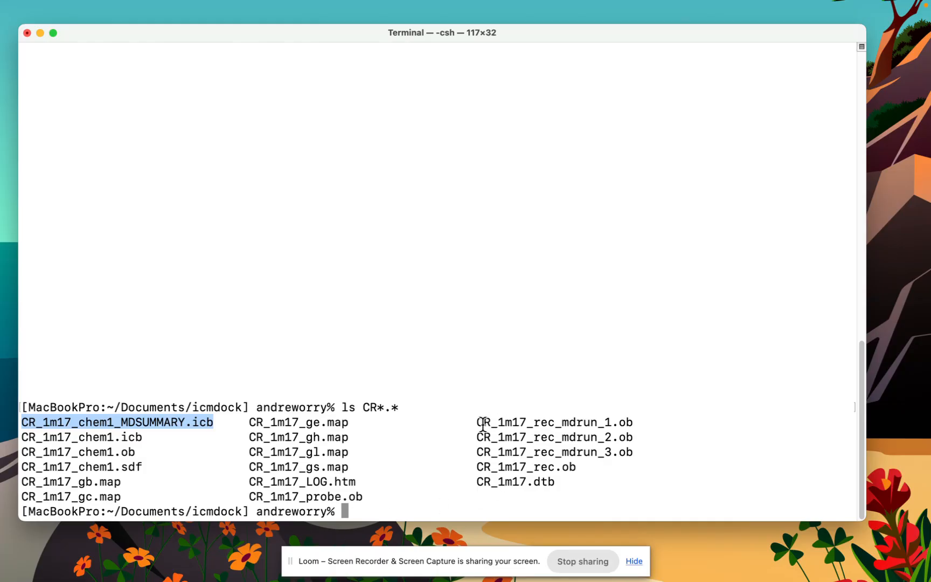
{"action": "left_click_drag", "start_coordinate": [477, 423], "coordinate": [629, 425]}
{"action": "left_click", "coordinate": [629, 439]}
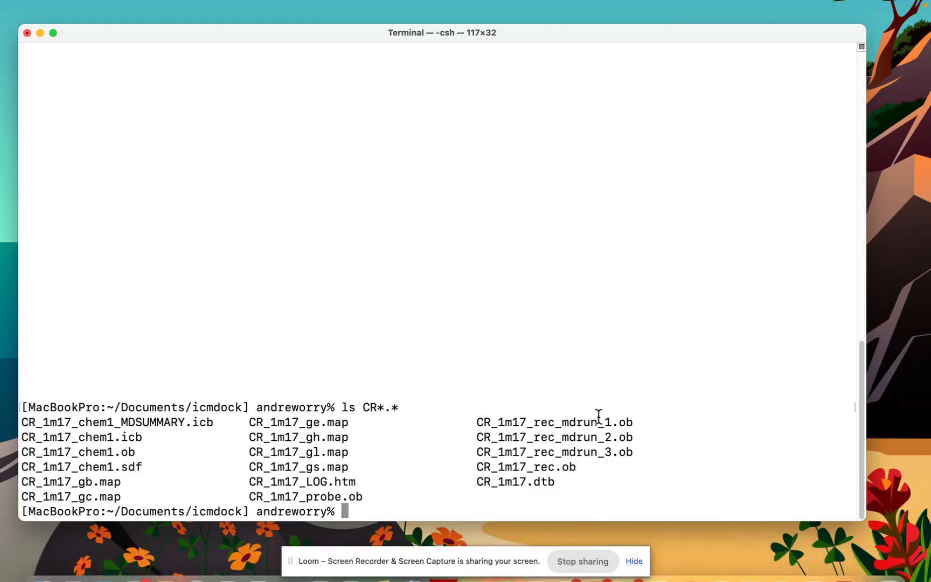
Step: Switch to ICM and delete all objects and tables from the session, confirming the deletion
{"action": "mouse_move", "coordinate": [577, 581]}
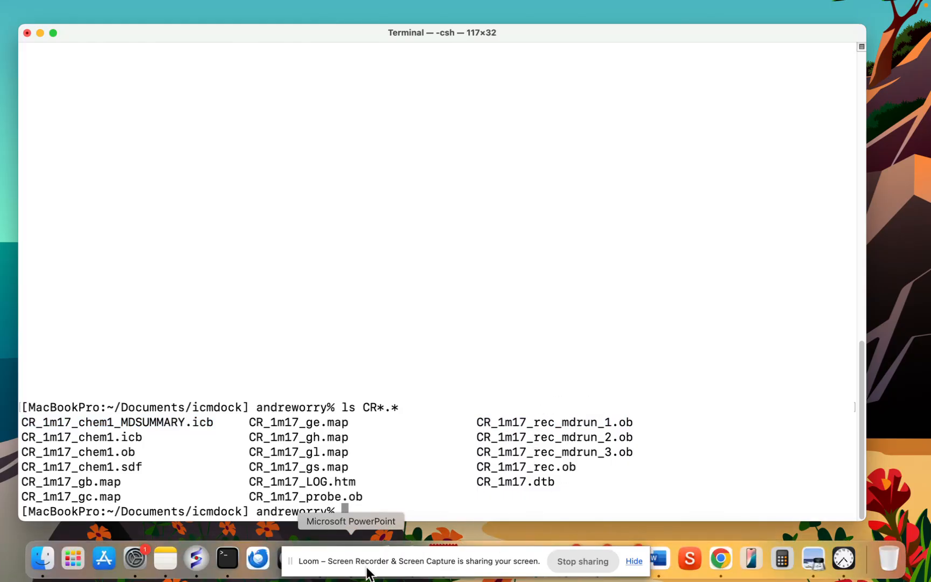
{"action": "left_click", "coordinate": [196, 559]}
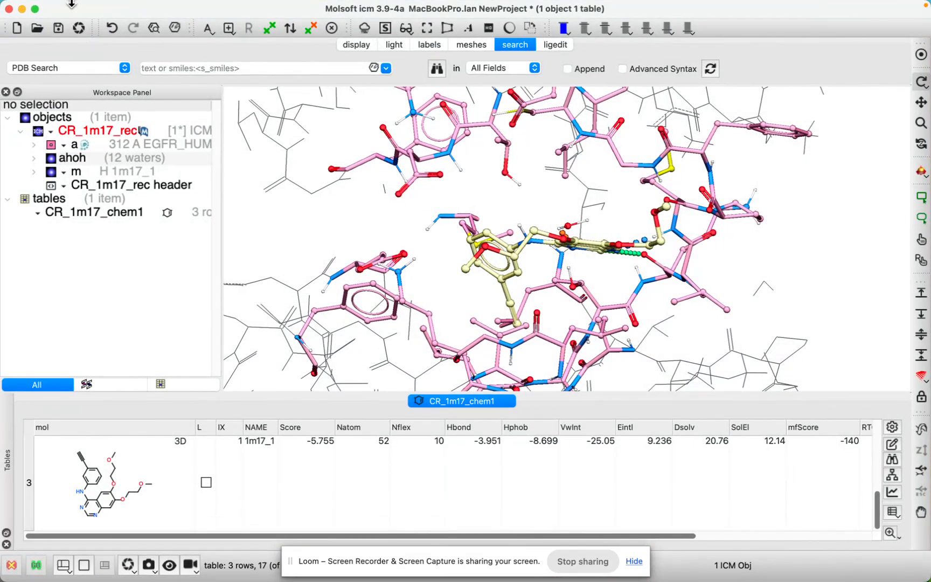
{"action": "mouse_move", "coordinate": [81, 5]}
{"action": "left_click", "coordinate": [145, 7]}
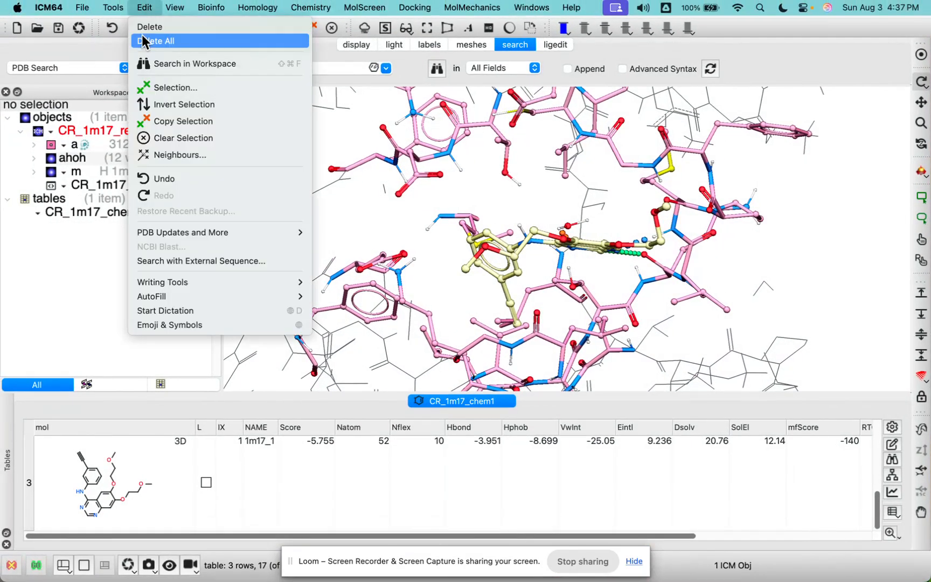
{"action": "left_click", "coordinate": [144, 40]}
{"action": "left_click", "coordinate": [552, 313]}
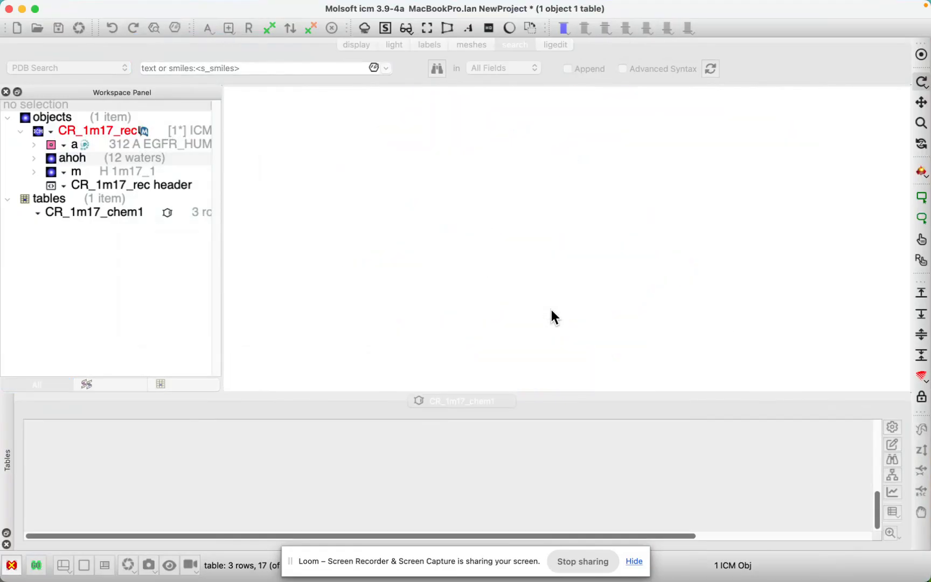
Step: Open the trajectory object file CR_1m17_rec_mdrun_1.ob from the icmdock folder
{"action": "left_click", "coordinate": [81, 7]}
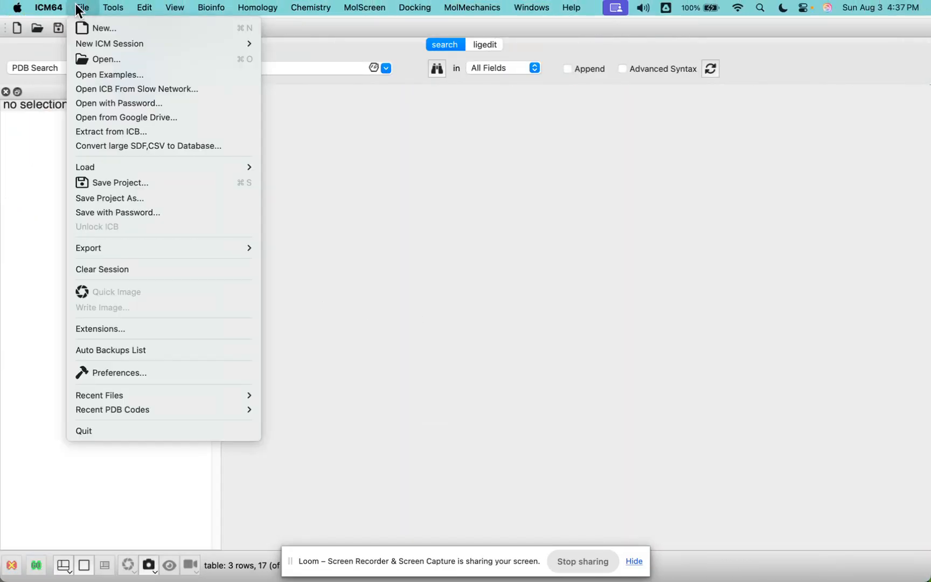
{"action": "left_click", "coordinate": [92, 57]}
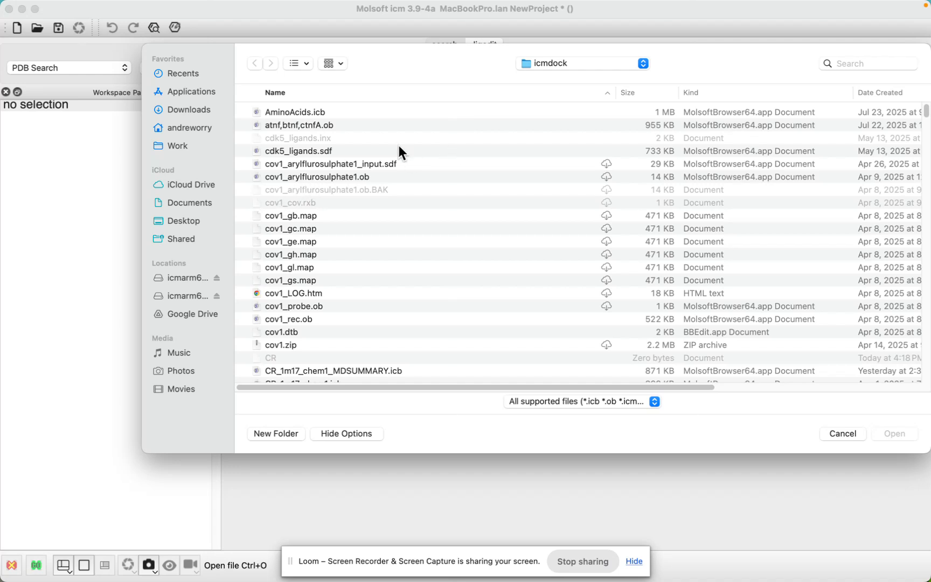
{"action": "scroll", "coordinate": [343, 188], "scroll_direction": "down", "scroll_amount": 5}
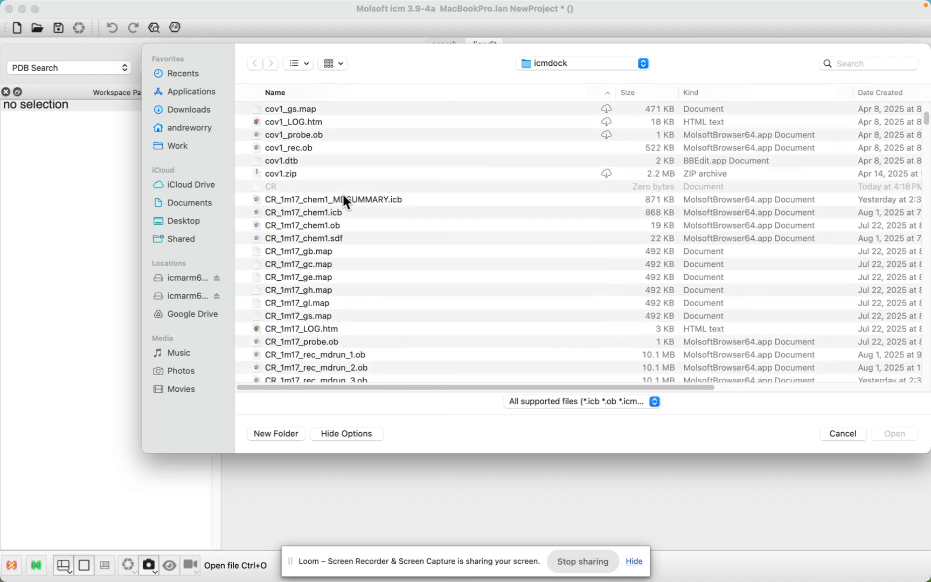
{"action": "scroll", "coordinate": [343, 197], "scroll_direction": "down", "scroll_amount": 3}
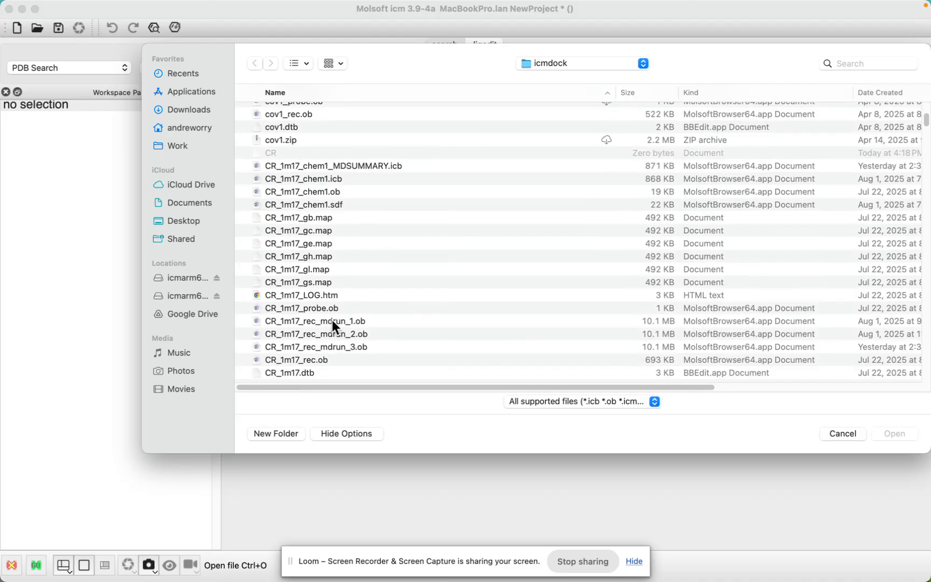
{"action": "double_click", "coordinate": [331, 320]}
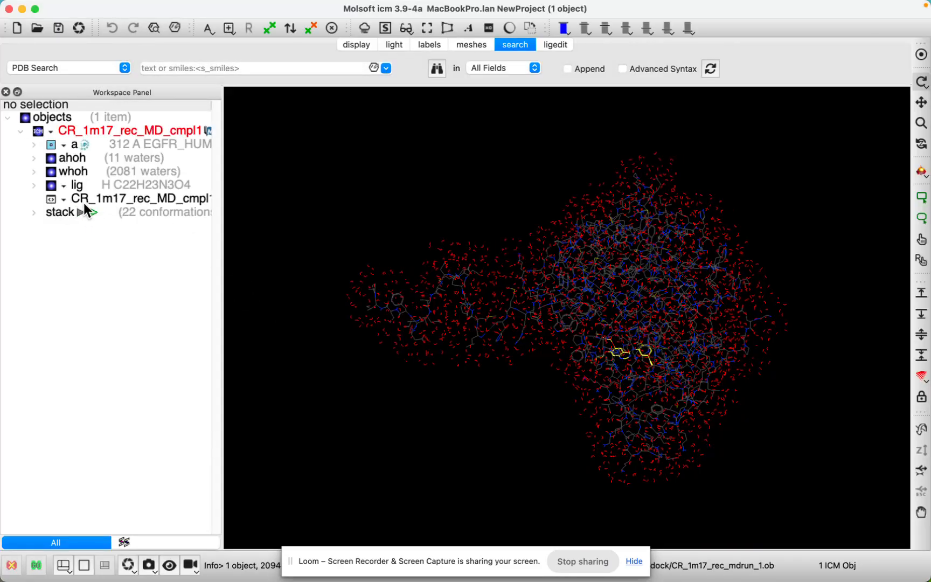
Step: Inspect the solvated complex from different angles, play its stack of conformations and stop the playback
{"action": "left_click_drag", "start_coordinate": [355, 247], "coordinate": [586, 233]}
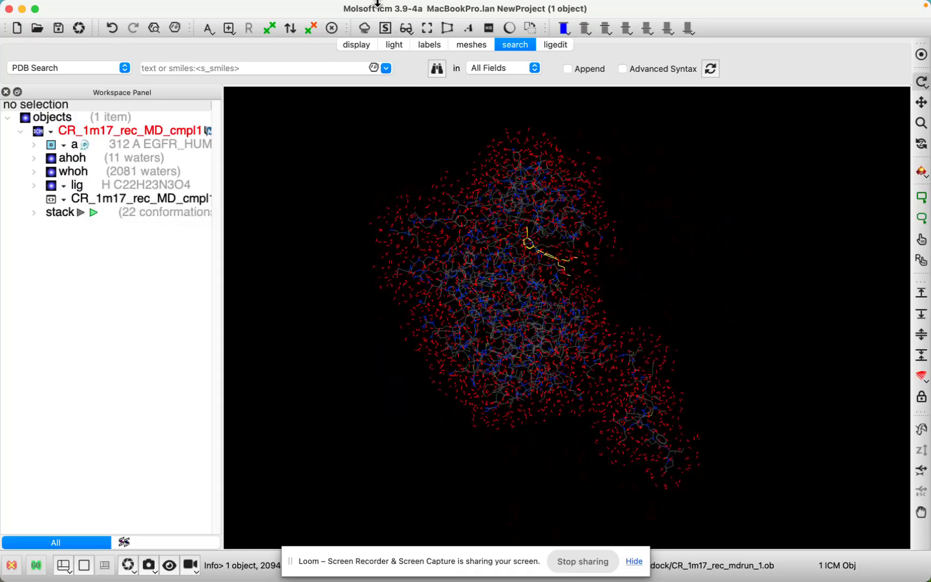
{"action": "left_click_drag", "start_coordinate": [326, 216], "coordinate": [289, 217]}
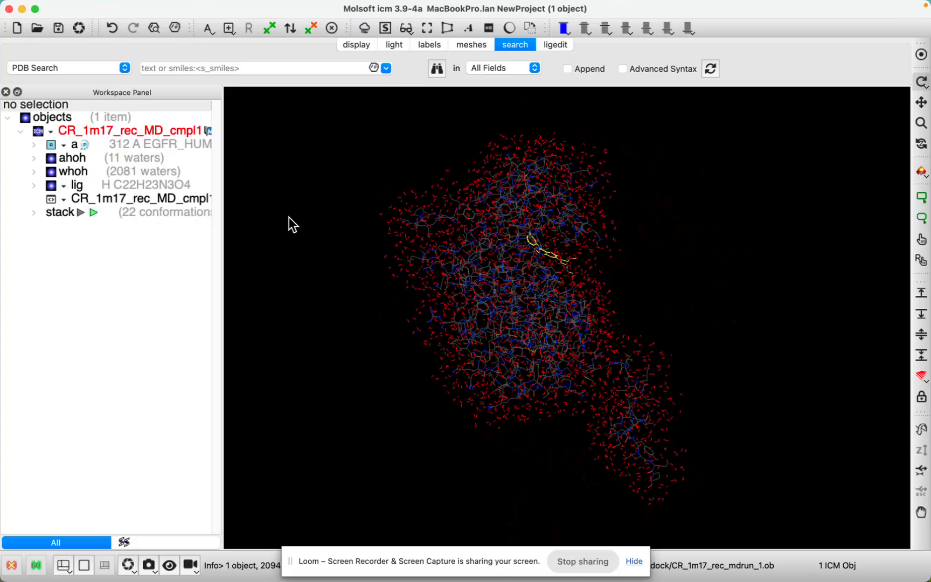
{"action": "left_click", "coordinate": [93, 212]}
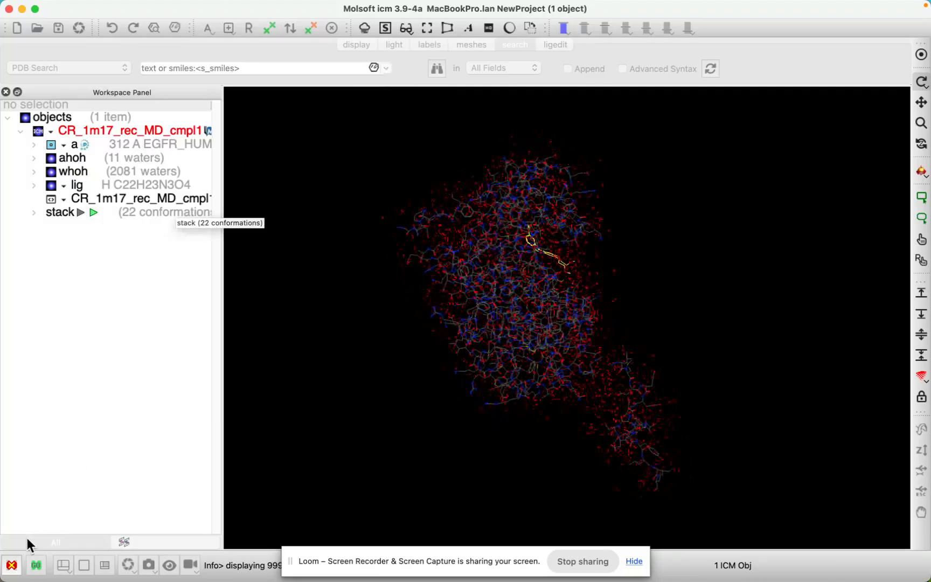
{"action": "left_click", "coordinate": [12, 564]}
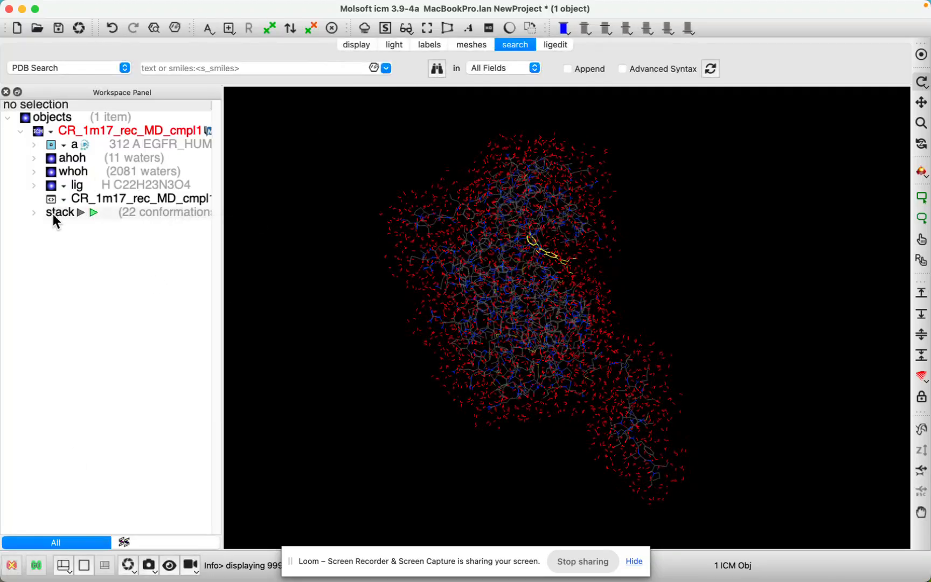
Step: List the stack's individual conformations and look at the Stack Calculations options without running any
{"action": "left_click", "coordinate": [33, 212]}
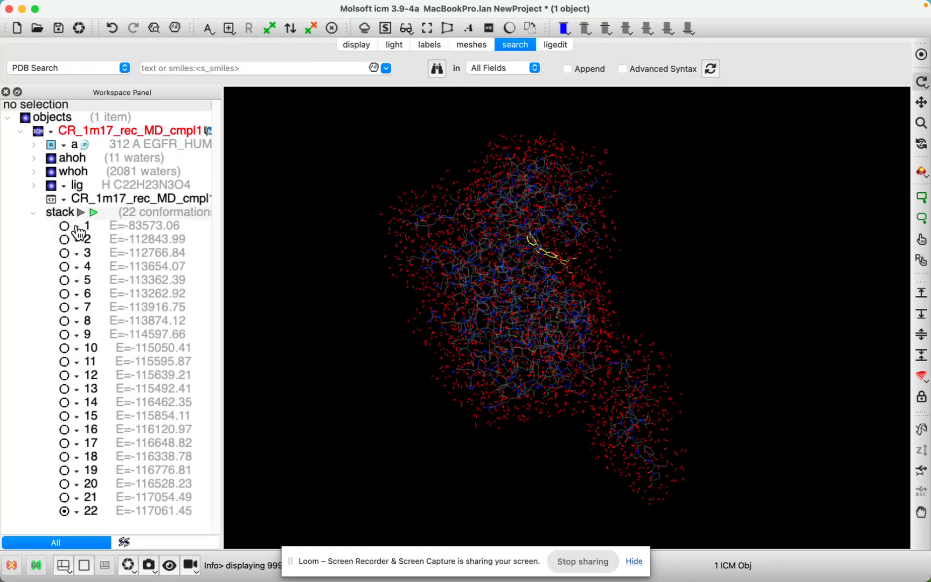
{"action": "right_click", "coordinate": [127, 214]}
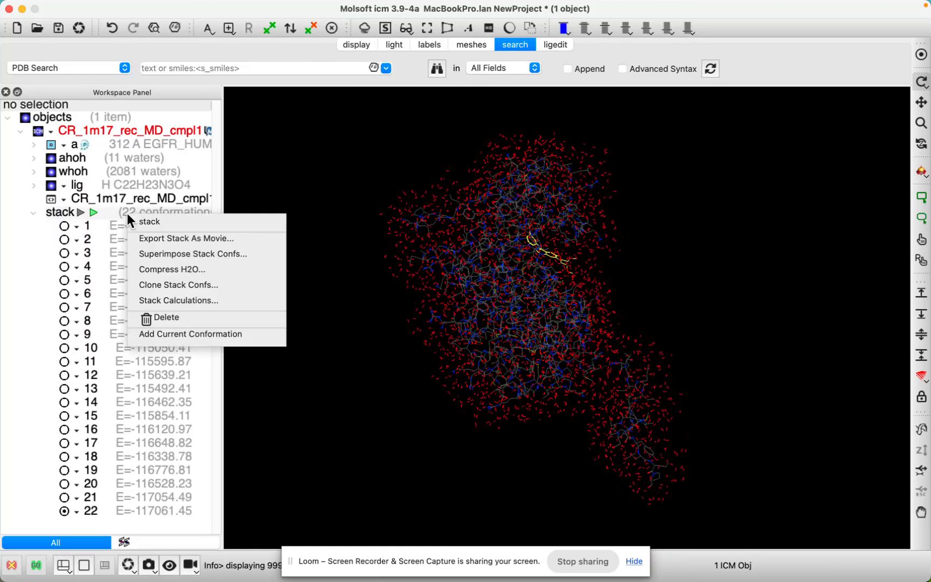
{"action": "left_click", "coordinate": [181, 303]}
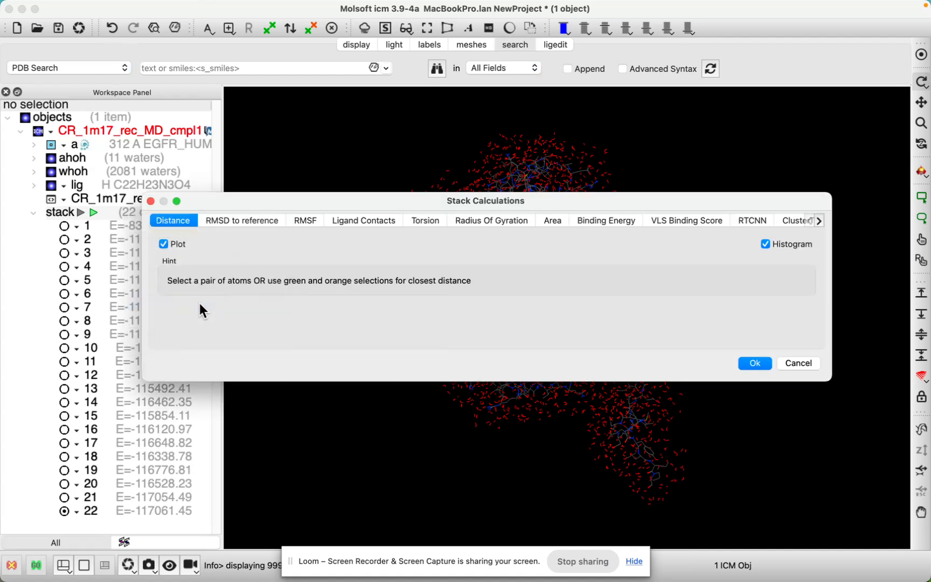
{"action": "left_click", "coordinate": [799, 363]}
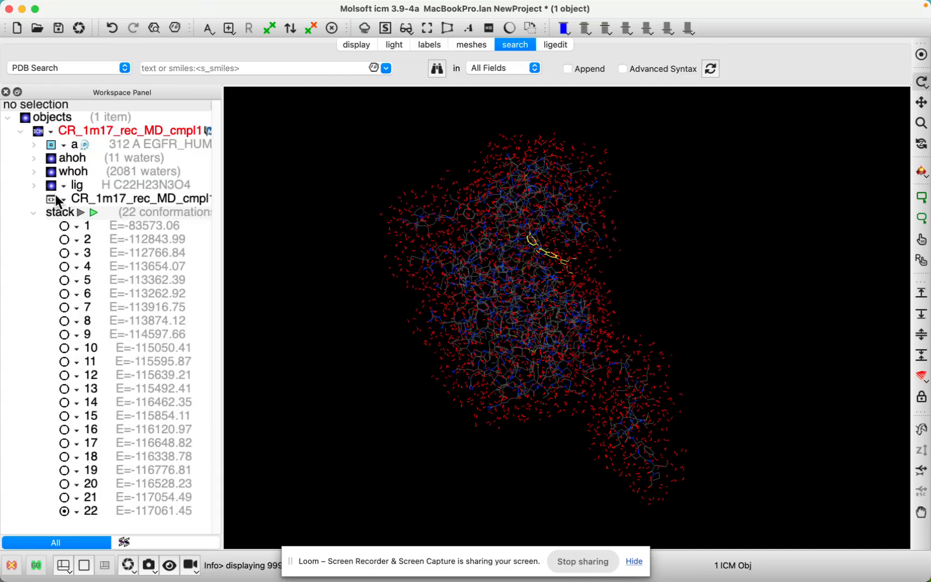
Step: Hide the whoh and ahoh waters and add a ribbon display to receptor chain a
{"action": "left_click", "coordinate": [52, 171]}
{"action": "left_click", "coordinate": [52, 161]}
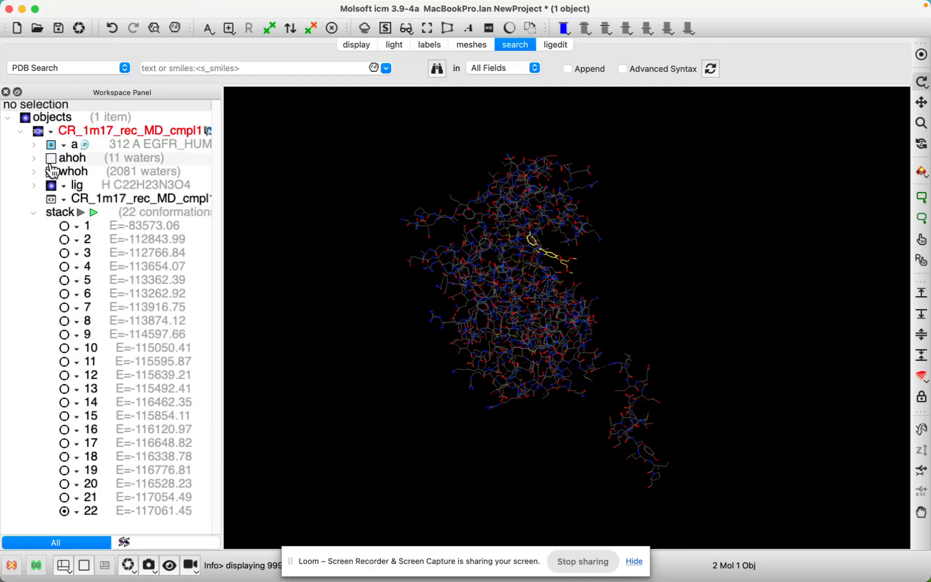
{"action": "right_click", "coordinate": [53, 146]}
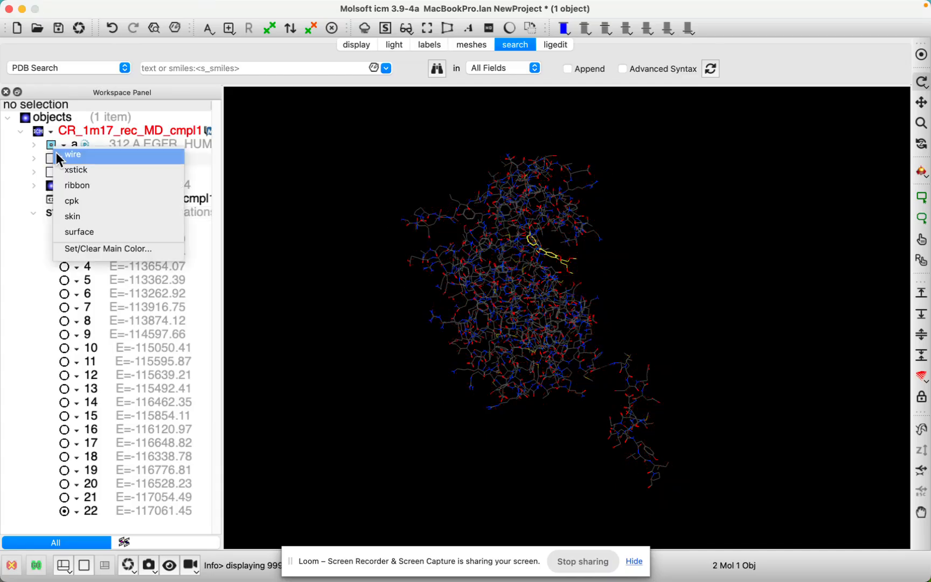
{"action": "left_click", "coordinate": [69, 184]}
{"action": "mouse_move", "coordinate": [359, 264]}
{"action": "left_mouse_down"}
{"action": "mouse_move", "coordinate": [360, 285]}
{"action": "mouse_move", "coordinate": [345, 262]}
{"action": "left_mouse_up"}
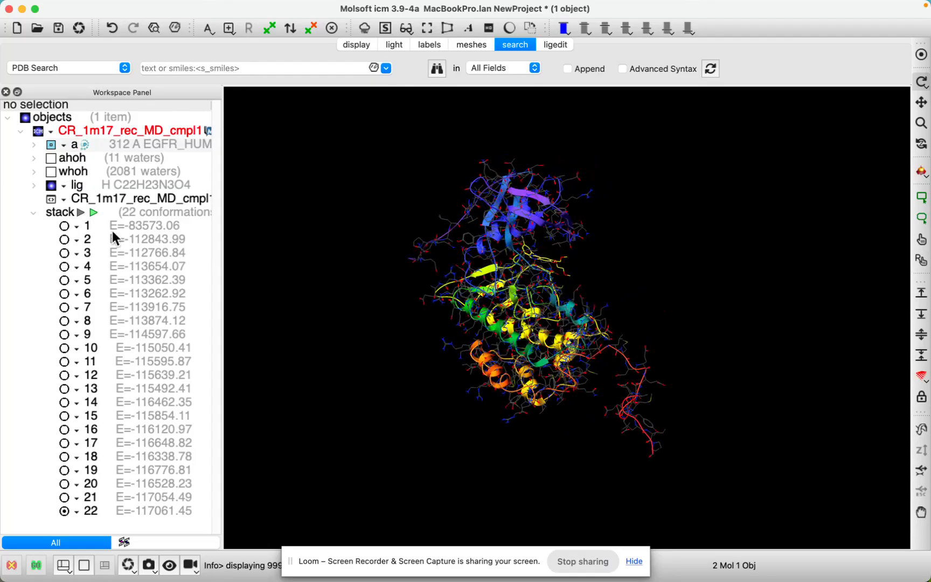
Step: Center the view on the ligand lig, clear the selection, and play the stack's conformations in the pocket before stopping playback
{"action": "left_click", "coordinate": [81, 185]}
{"action": "left_click", "coordinate": [919, 81]}
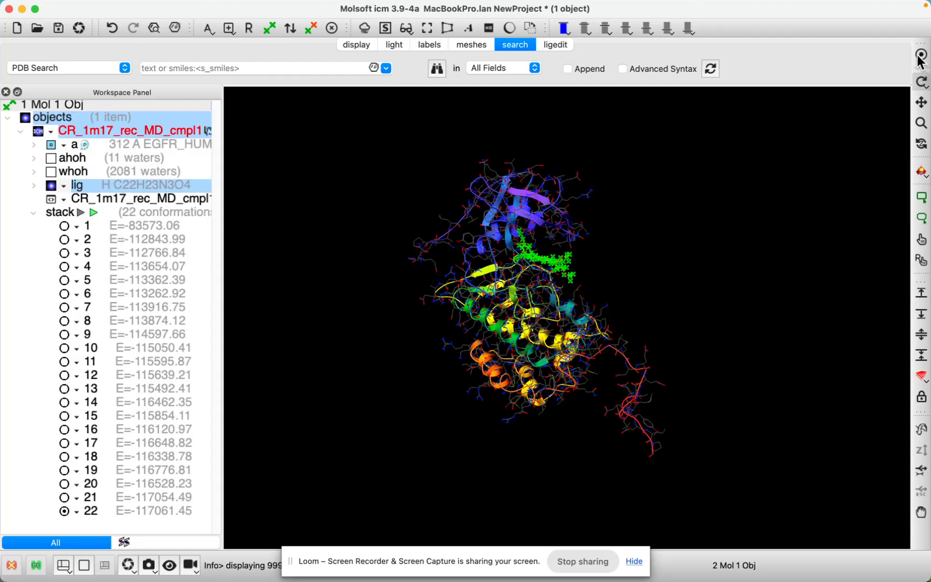
{"action": "left_click", "coordinate": [802, 286]}
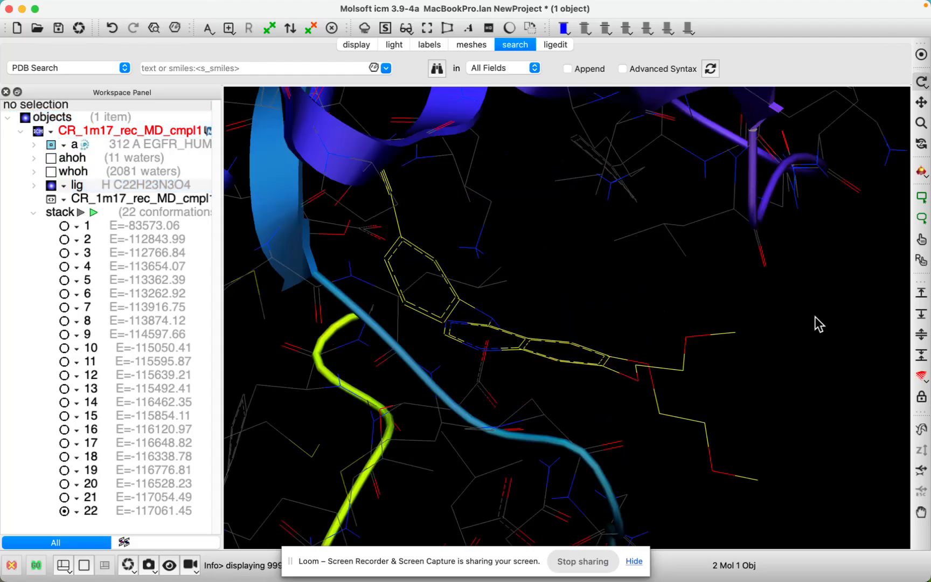
{"action": "left_click", "coordinate": [94, 213]}
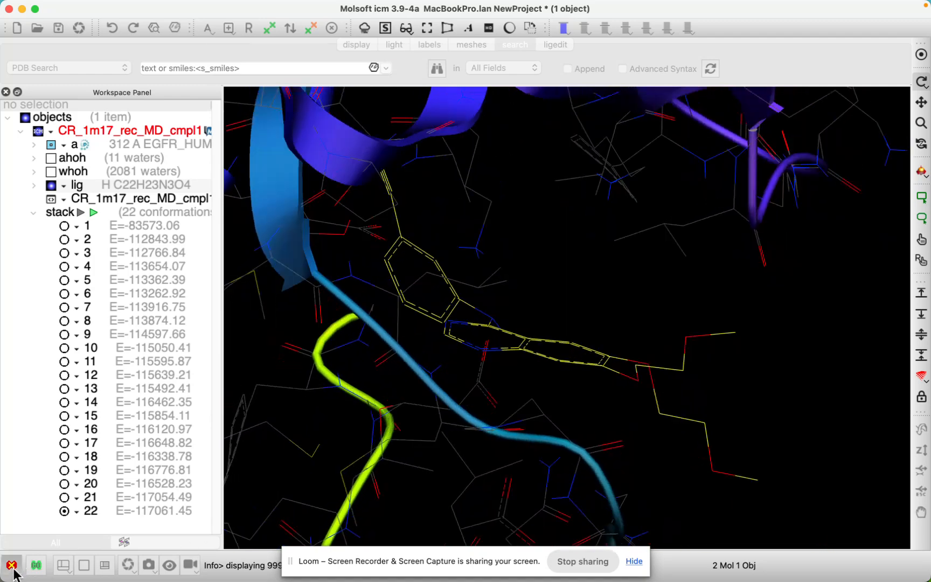
{"action": "left_click", "coordinate": [13, 568]}
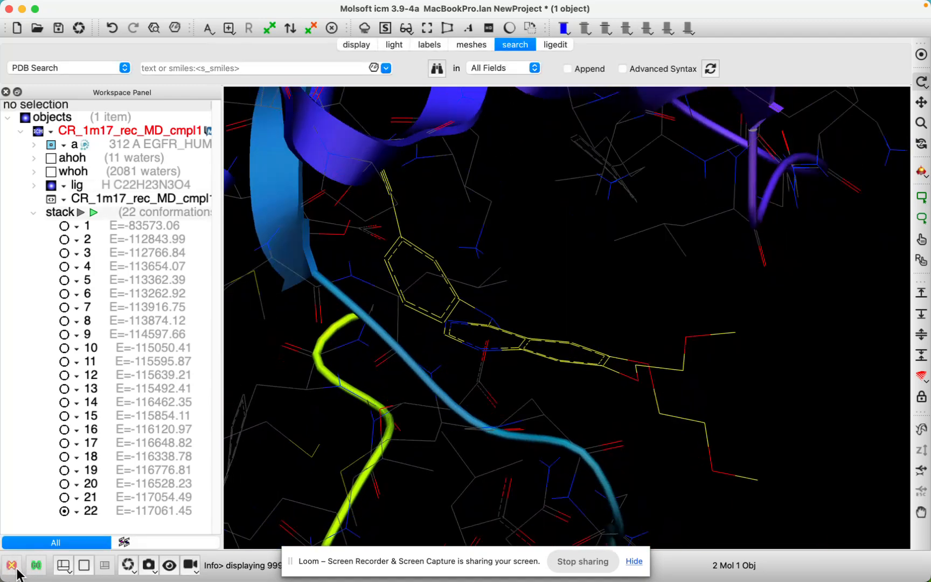
Step: Open the MD summary file CR_1m17_chem1_MDSUMMARY.icb from the icmdock folder
{"action": "left_click", "coordinate": [82, 7]}
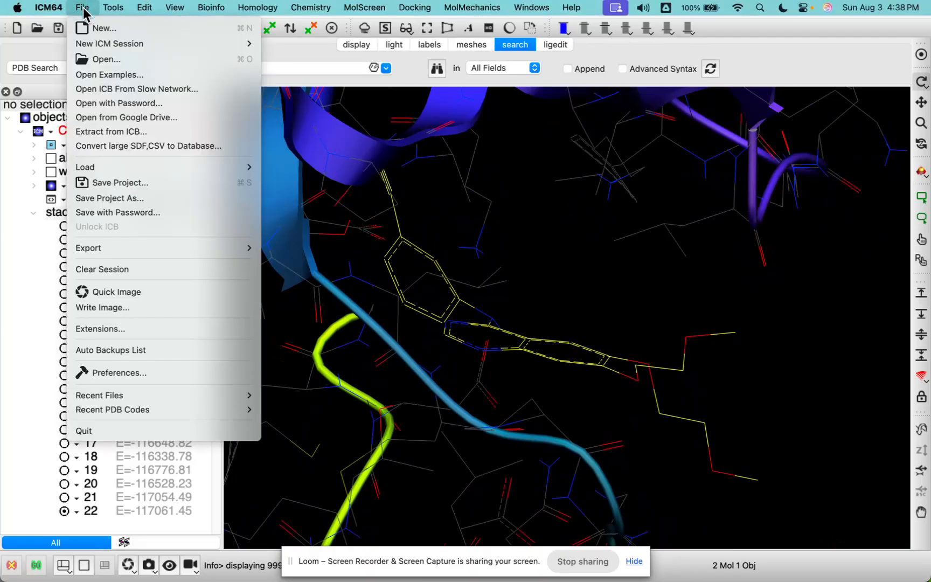
{"action": "left_click", "coordinate": [93, 60]}
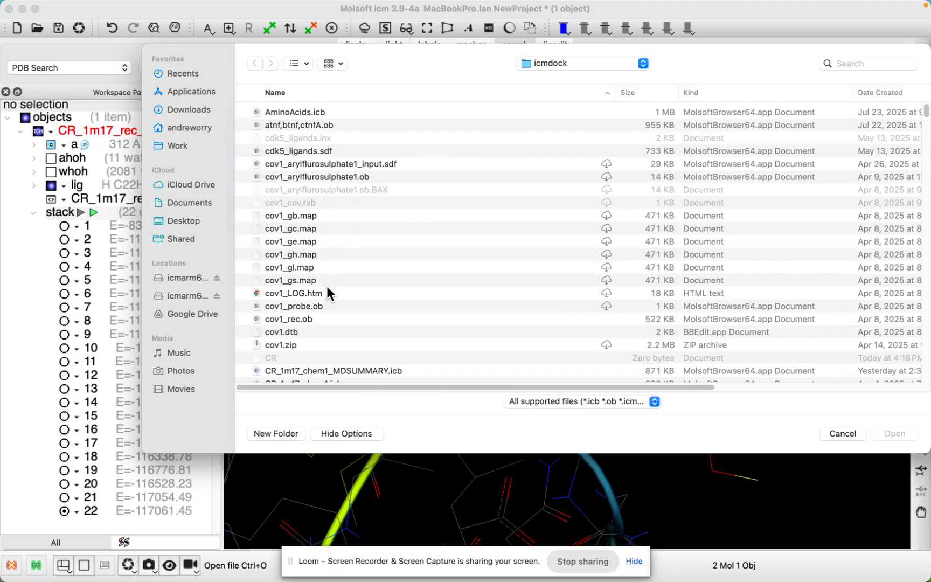
{"action": "scroll", "coordinate": [331, 339], "scroll_direction": "down", "scroll_amount": 2}
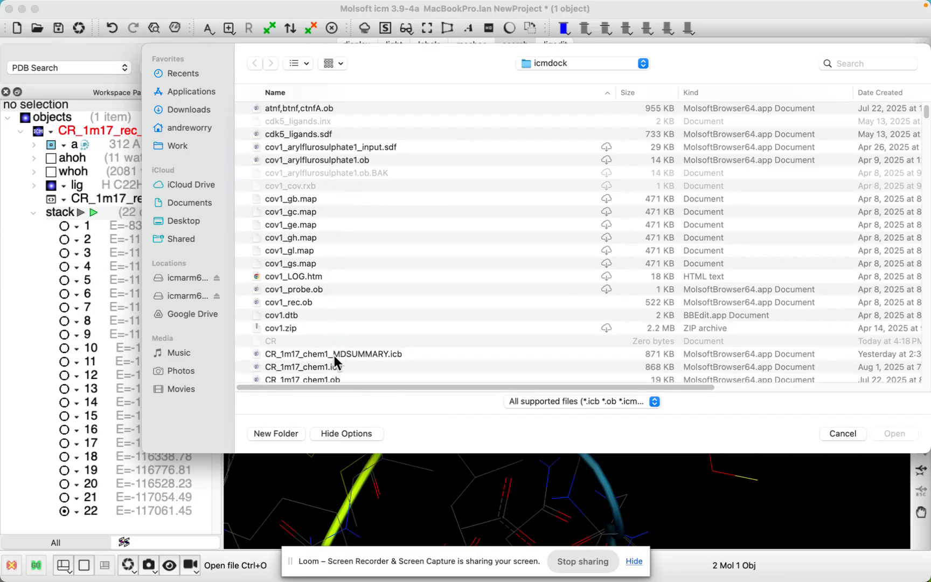
{"action": "double_click", "coordinate": [360, 359]}
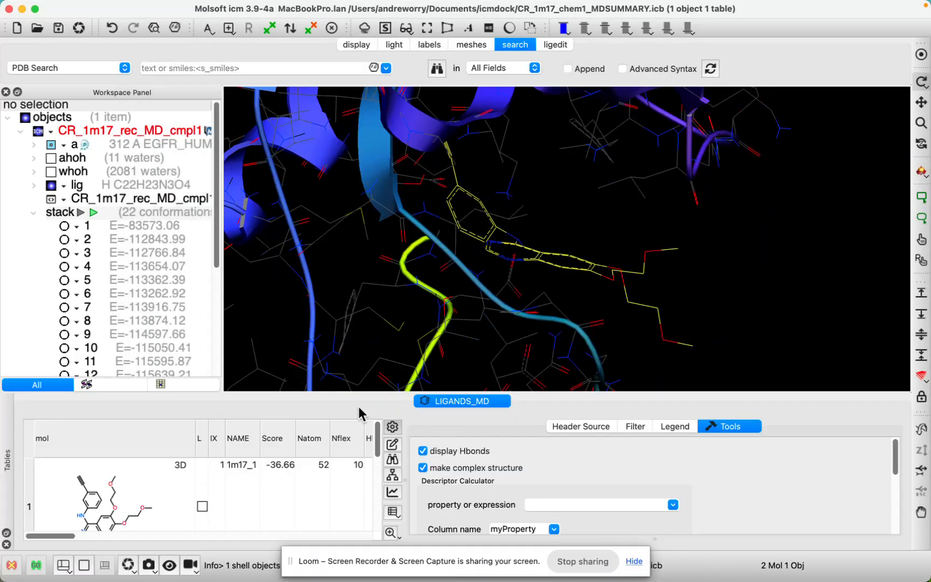
{"action": "left_click", "coordinate": [395, 426]}
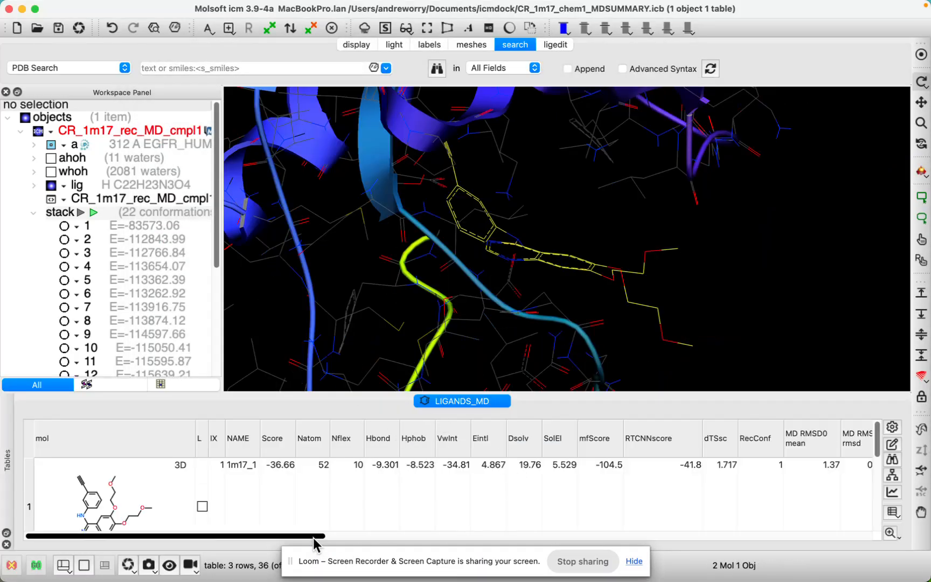
Step: Review the ligand rows and docking score columns of the LIGANDS_MD table, continuing across to the MD RMSD0 statistics and plot
{"action": "left_click_drag", "start_coordinate": [320, 537], "coordinate": [237, 548]}
{"action": "scroll", "coordinate": [194, 505], "scroll_direction": "down", "scroll_amount": 5}
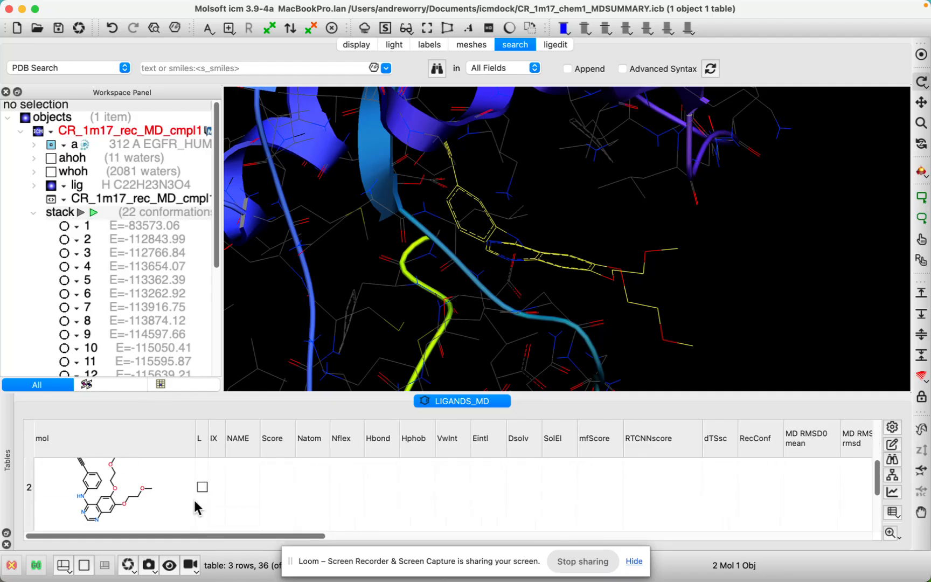
{"action": "scroll", "coordinate": [193, 508], "scroll_direction": "up", "scroll_amount": 5}
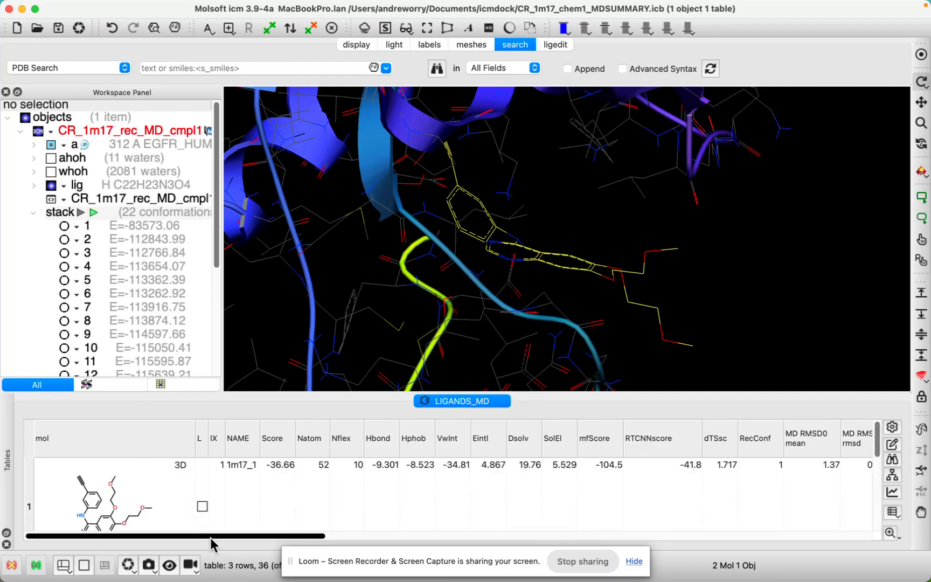
{"action": "left_click_drag", "start_coordinate": [211, 539], "coordinate": [395, 540]}
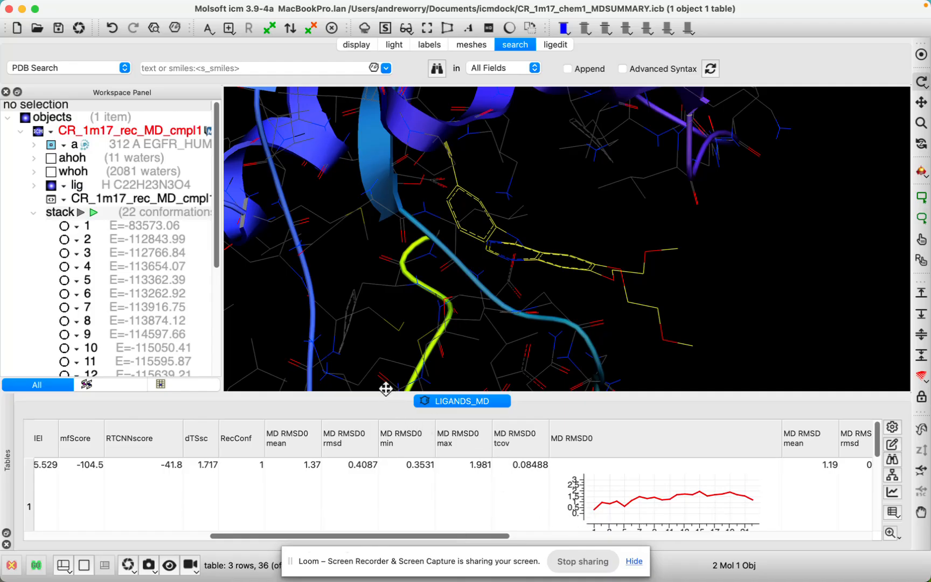
Step: Switch to Notes, return to ICM and examine the MD RMSD statistics columns of the LIGANDS_MD table
{"action": "key", "text": "super+Tab"}
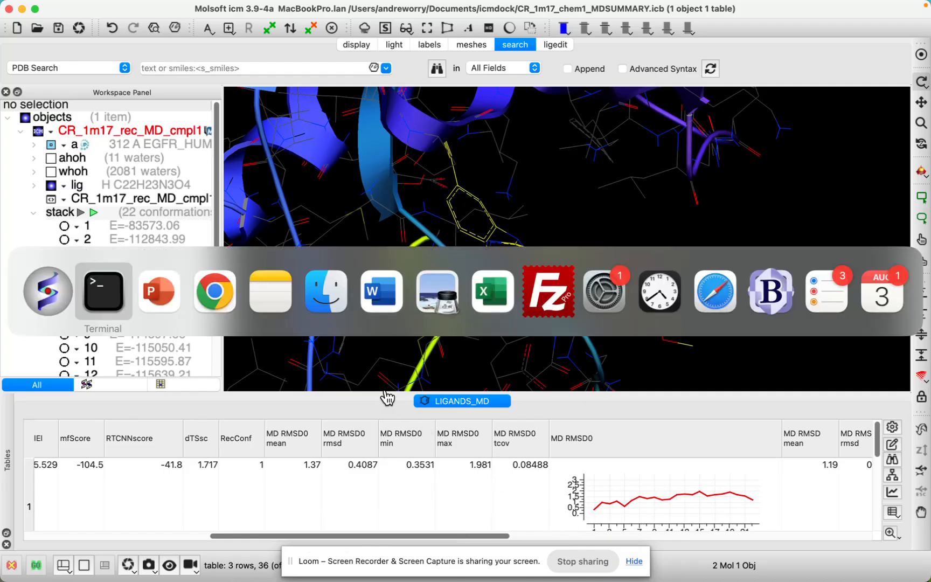
{"action": "key", "text": "super+Tab"}
{"action": "key", "text": "super+Tab"}
{"action": "key", "text": "super+Tab"}
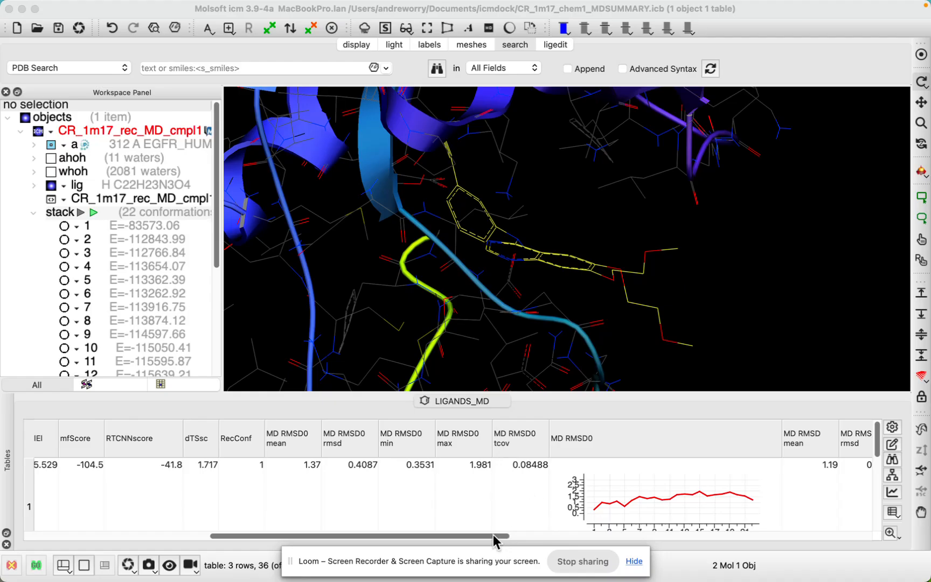
{"action": "left_click_drag", "start_coordinate": [494, 536], "coordinate": [611, 544]}
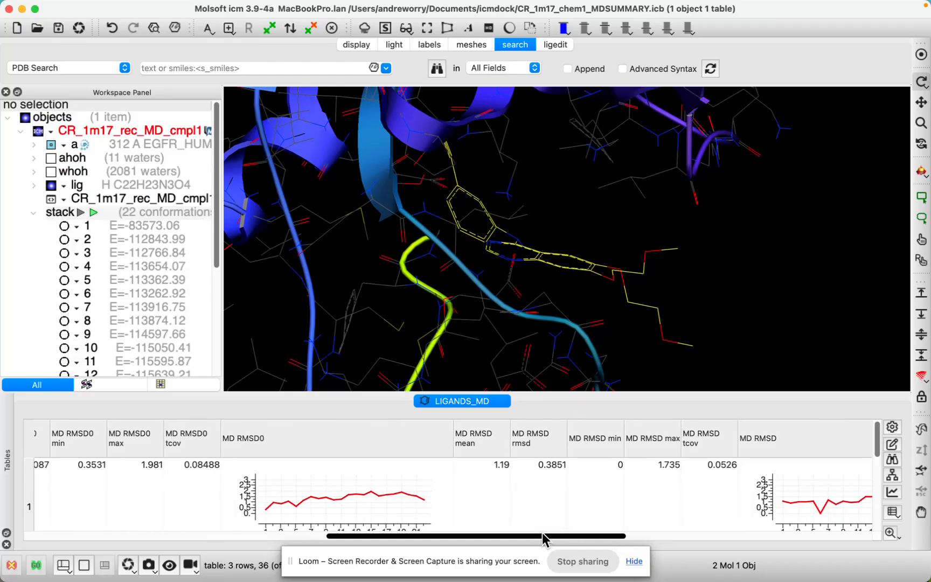
Step: Switch to Chrome, return to ICM and compare the MD RMSD0 and MD RMSD plots of the first ligand
{"action": "key", "text": "super+Tab"}
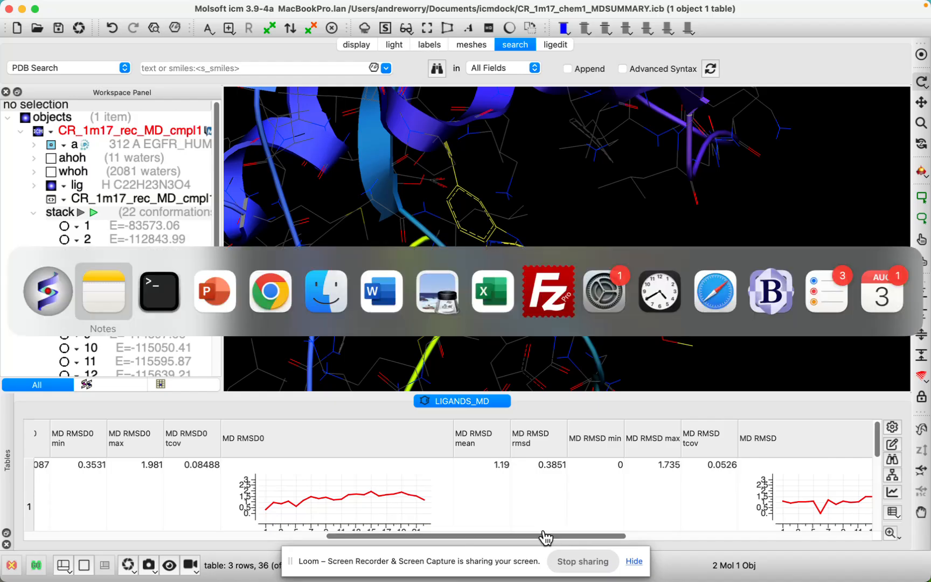
{"action": "key", "text": "super+Tab"}
{"action": "key", "text": "super+Tab"}
{"action": "key", "text": "super+Tab"}
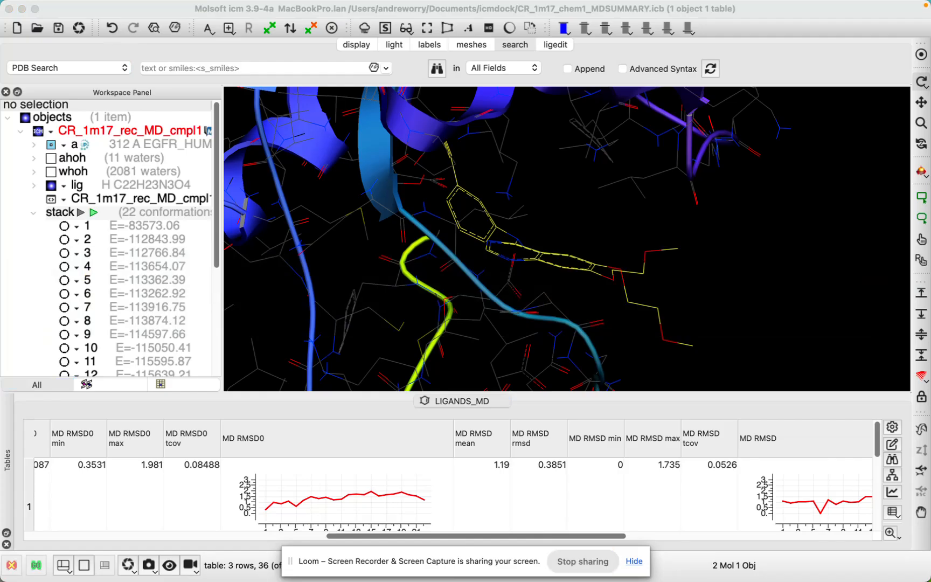
{"action": "key", "text": "super+Tab"}
{"action": "left_click_drag", "start_coordinate": [607, 536], "coordinate": [651, 533]}
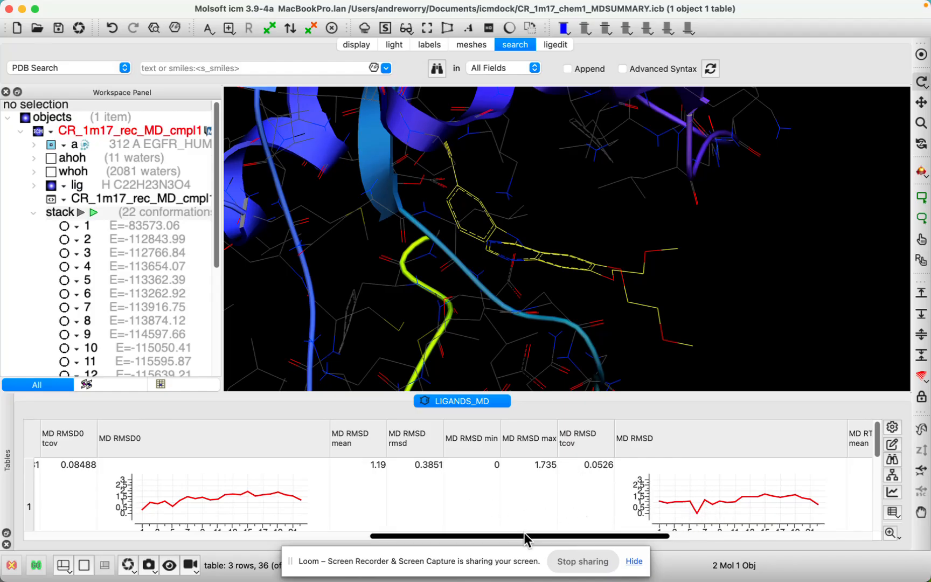
Step: Examine the MD RTCNN statistics, MD RTCNN plots and MD Success values across the ligand rows of LIGANDS_MD
{"action": "left_click_drag", "start_coordinate": [525, 539], "coordinate": [764, 541]}
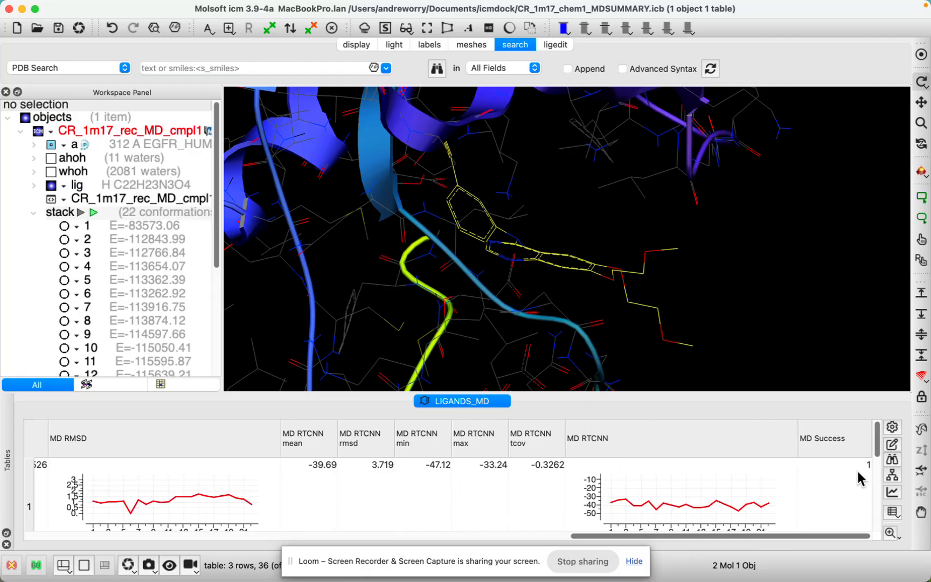
{"action": "scroll", "coordinate": [857, 478], "scroll_direction": "down", "scroll_amount": 3}
{"action": "scroll", "coordinate": [853, 482], "scroll_direction": "up", "scroll_amount": 3}
{"action": "scroll", "coordinate": [858, 486], "scroll_direction": "down", "scroll_amount": 3}
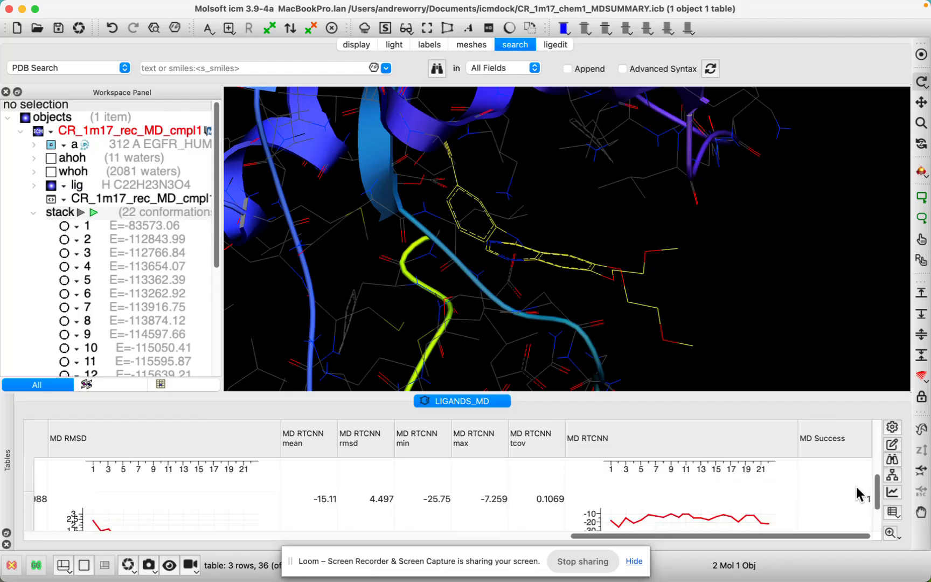
{"action": "scroll", "coordinate": [857, 487], "scroll_direction": "up", "scroll_amount": 3}
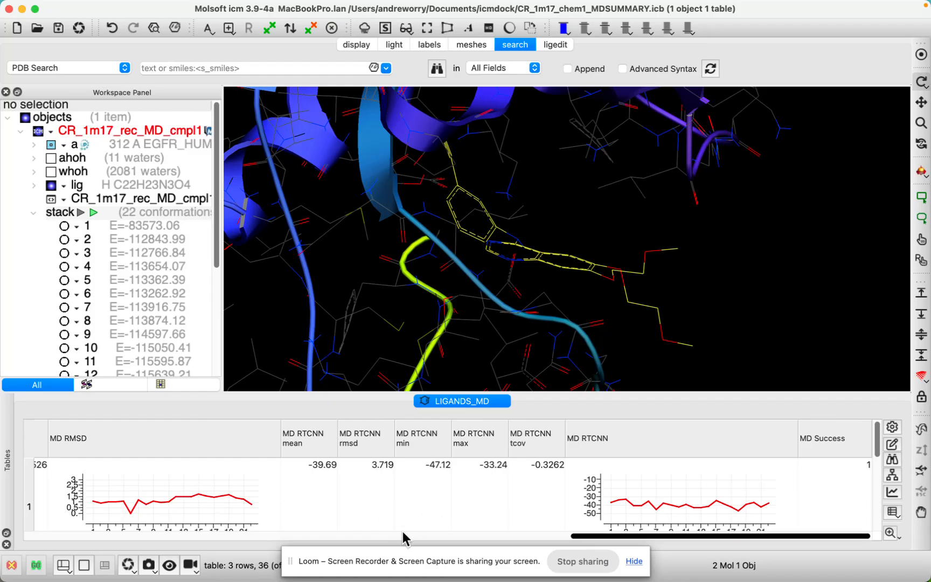
Step: Go back to the first columns of the LIGANDS_MD table and switch to Notes
{"action": "left_click_drag", "start_coordinate": [424, 536], "coordinate": [163, 547]}
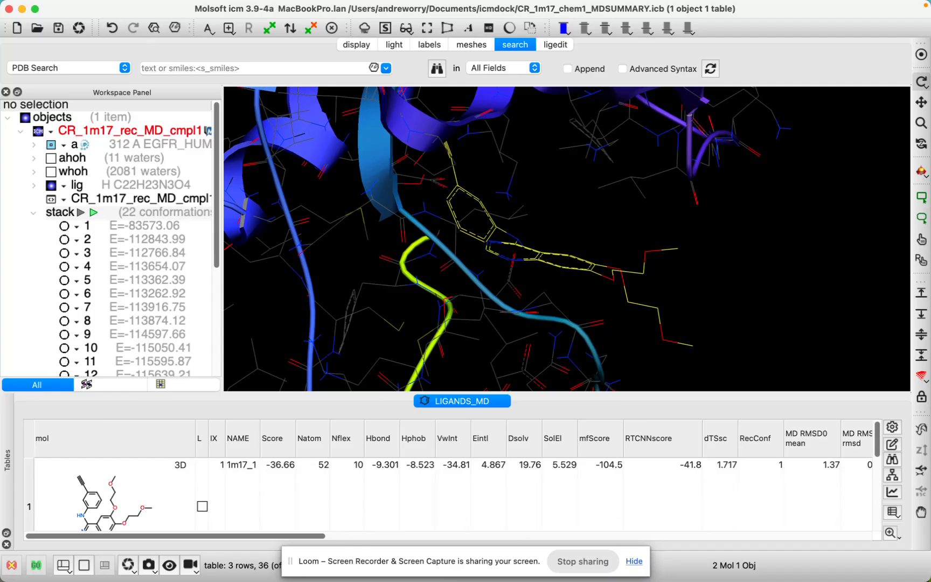
{"action": "key", "text": "super+Tab"}
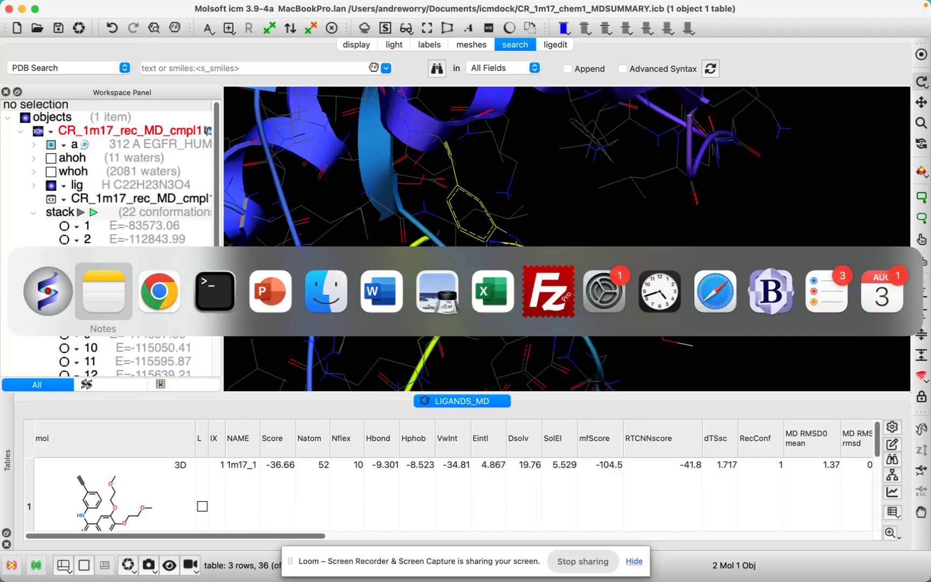